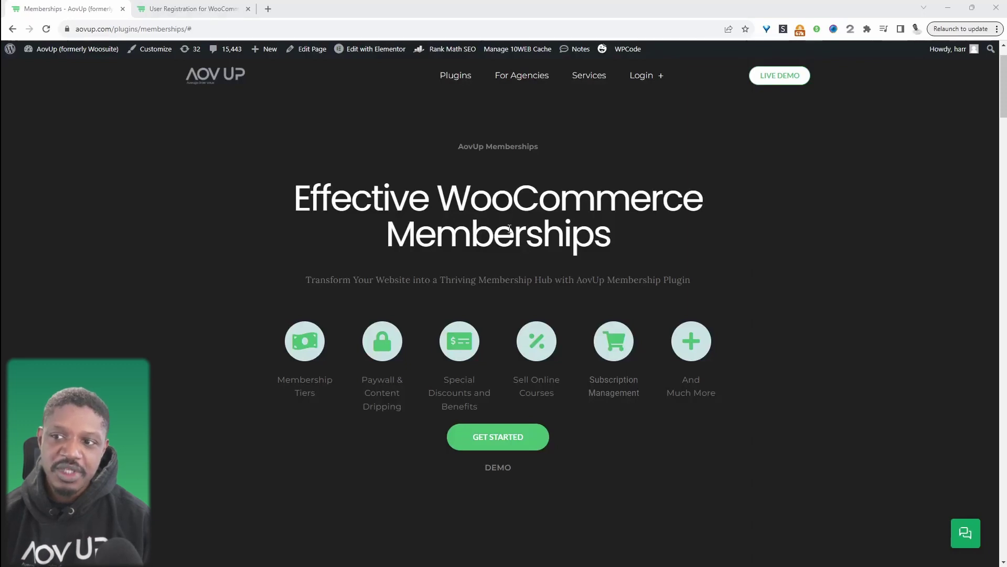
View the WooCommerce User Registration plugin page and return to the Memberships plugin page
{"action": "left_click", "coordinate": [188, 9]}
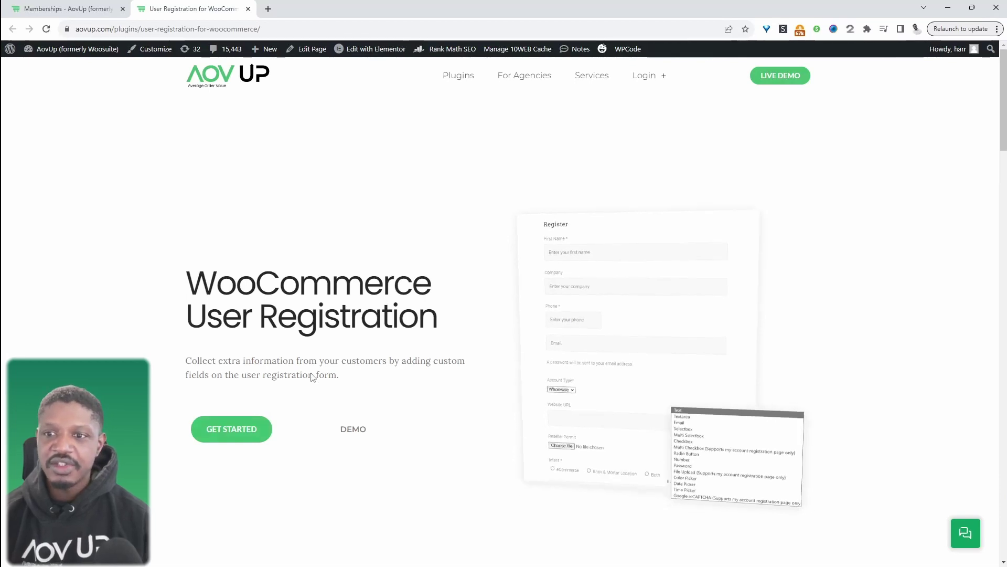
{"action": "left_click", "coordinate": [90, 5]}
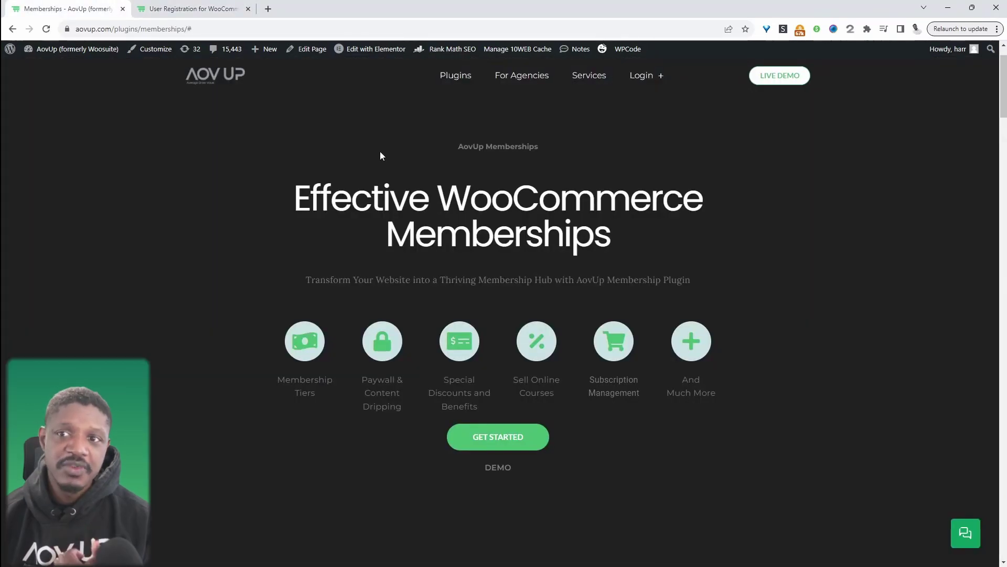
Try to log in on the store's My account page with the username testest and read the login notice
{"action": "key", "text": "alt+Tab"}
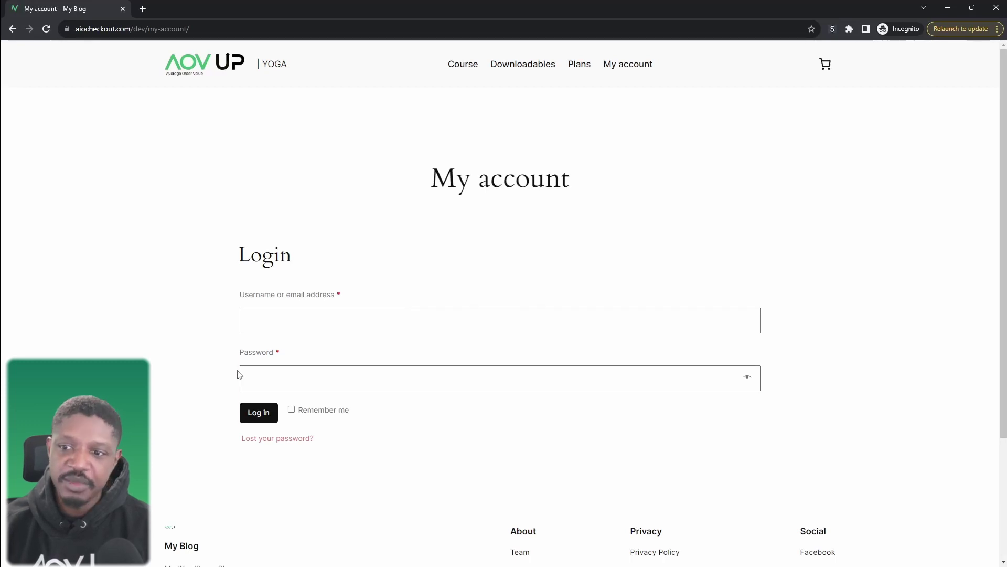
{"action": "left_click", "coordinate": [279, 320]}
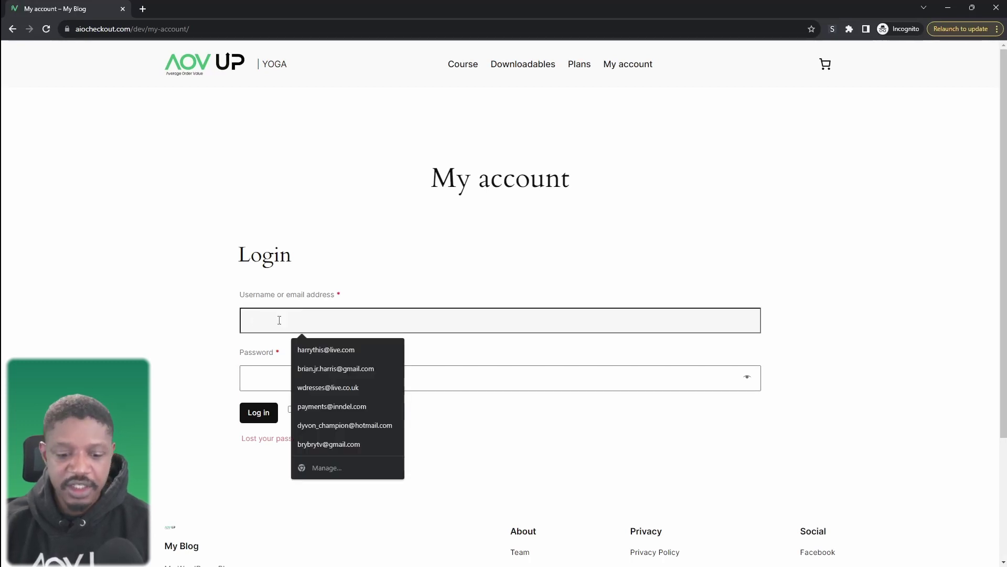
{"action": "type", "text": "testest"}
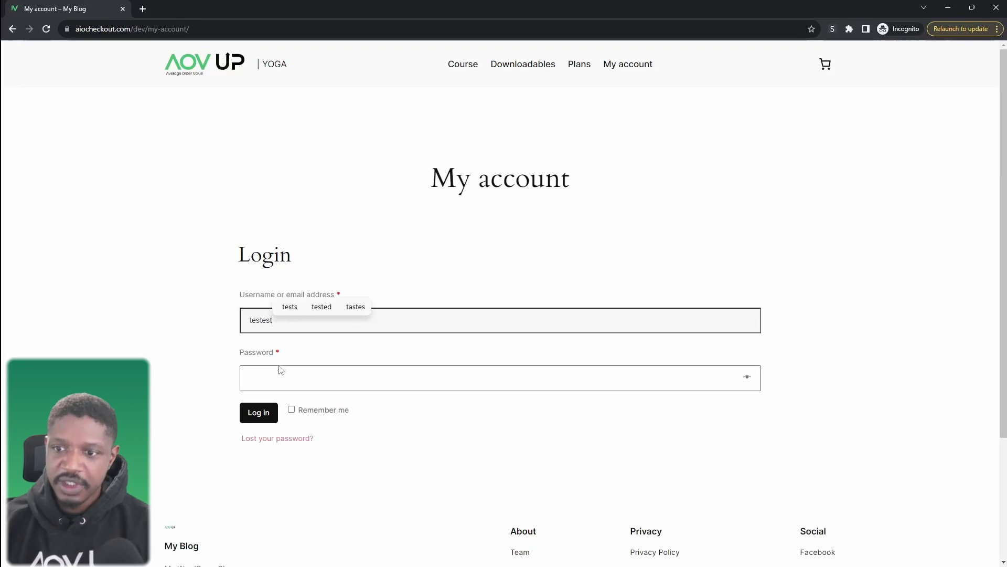
{"action": "key", "text": "Return"}
{"action": "left_click_drag", "start_coordinate": [419, 255], "coordinate": [261, 250]}
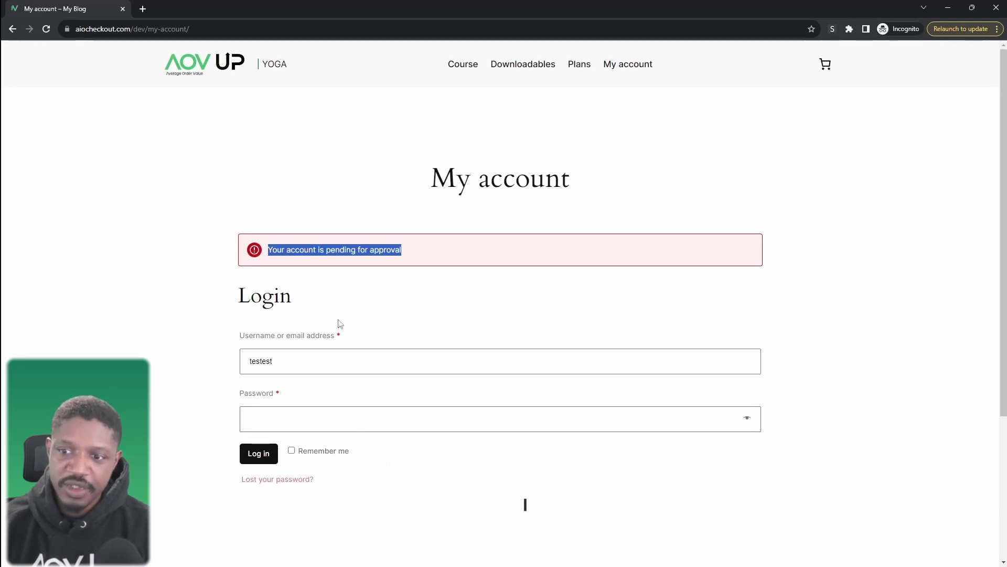
Switch back to the WordPress admin and filter the Members list to pending memberships
{"action": "left_click_drag", "start_coordinate": [640, 8], "coordinate": [513, 38]}
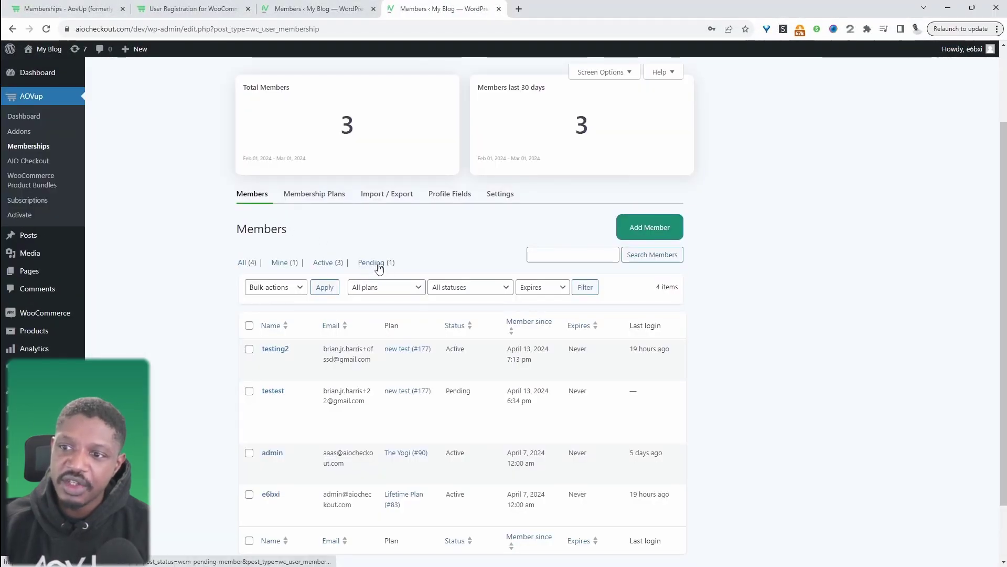
{"action": "left_click", "coordinate": [378, 267]}
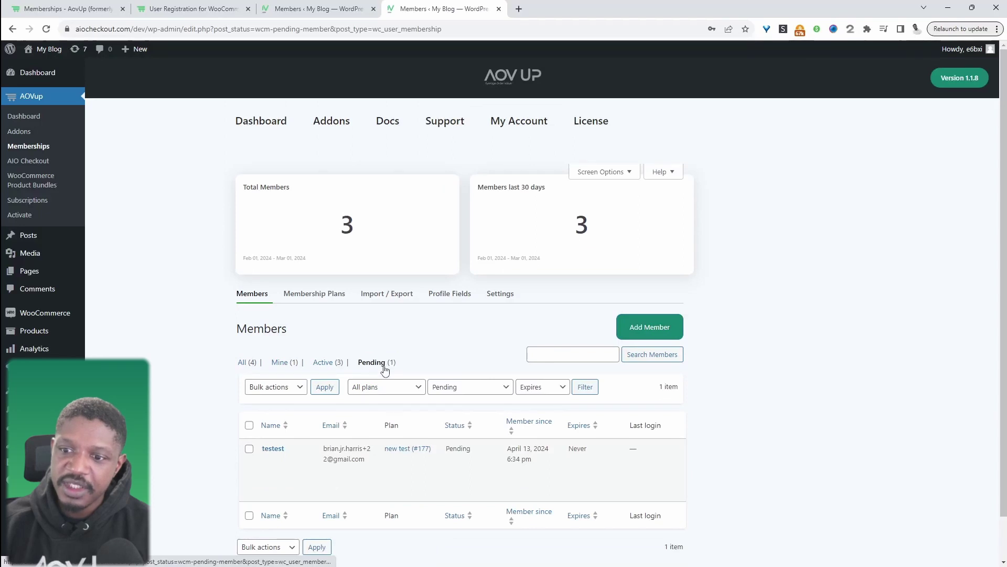
{"action": "scroll", "coordinate": [385, 370], "scroll_direction": "down", "scroll_amount": 1}
Open the pending testest membership for editing, review its details, and return to the Members list
{"action": "mouse_move", "coordinate": [270, 438]}
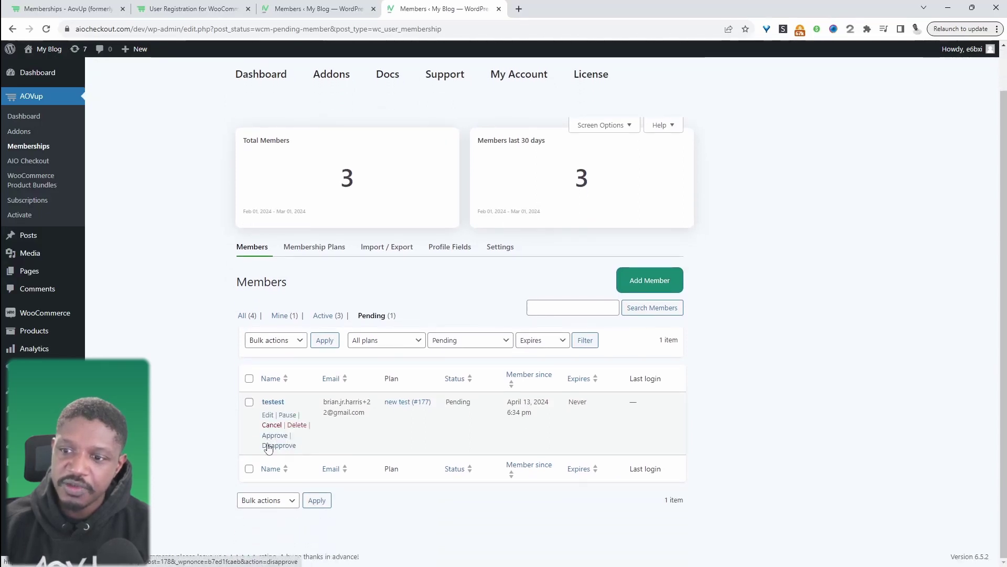
{"action": "left_click", "coordinate": [268, 416]}
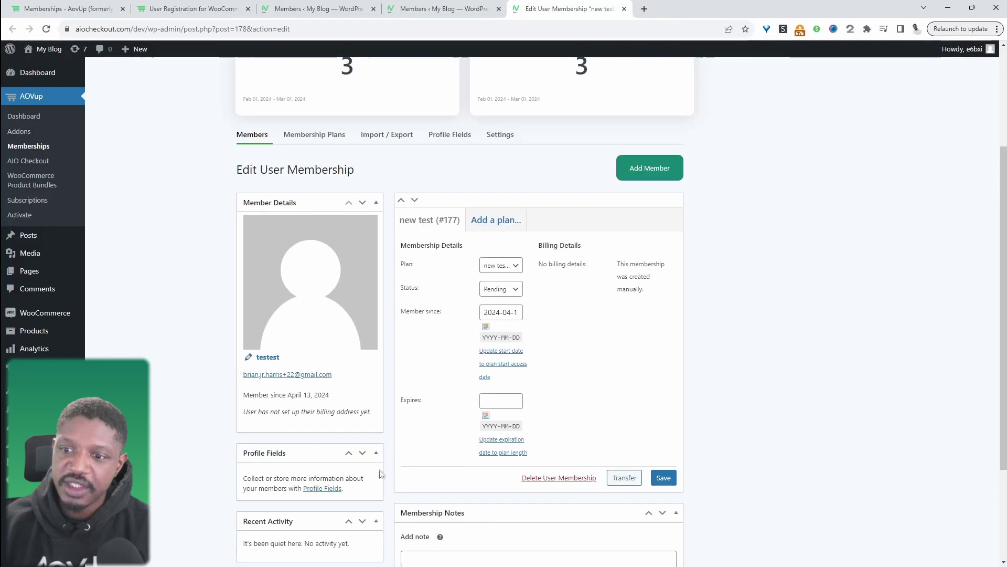
{"action": "scroll", "coordinate": [381, 474], "scroll_direction": "down", "scroll_amount": 3}
{"action": "scroll", "coordinate": [381, 474], "scroll_direction": "up", "scroll_amount": 5}
{"action": "key", "text": "ctrl+shift+Tab"}
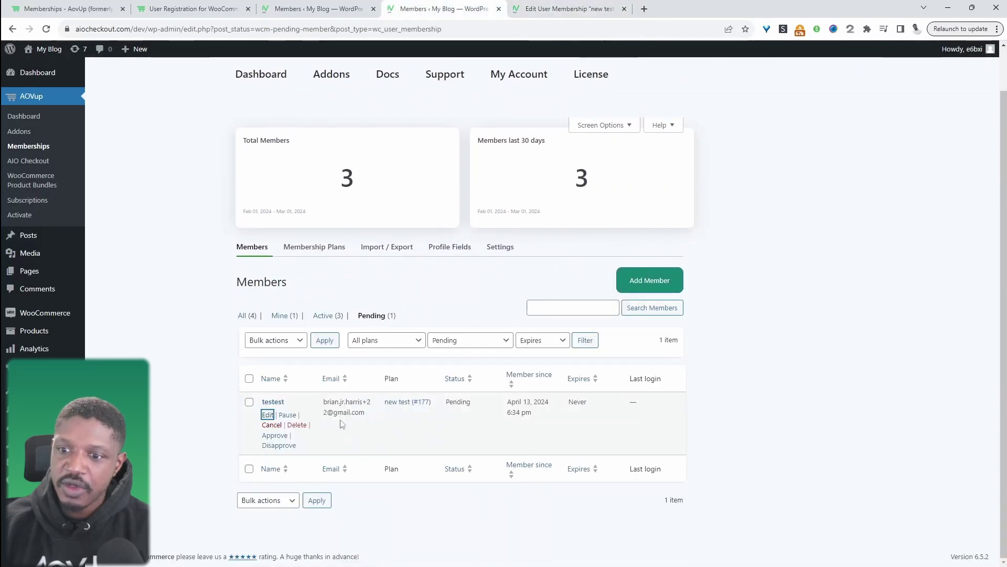
Approve the pending testest membership and log in to the store's My account page with that account
{"action": "left_click", "coordinate": [276, 436]}
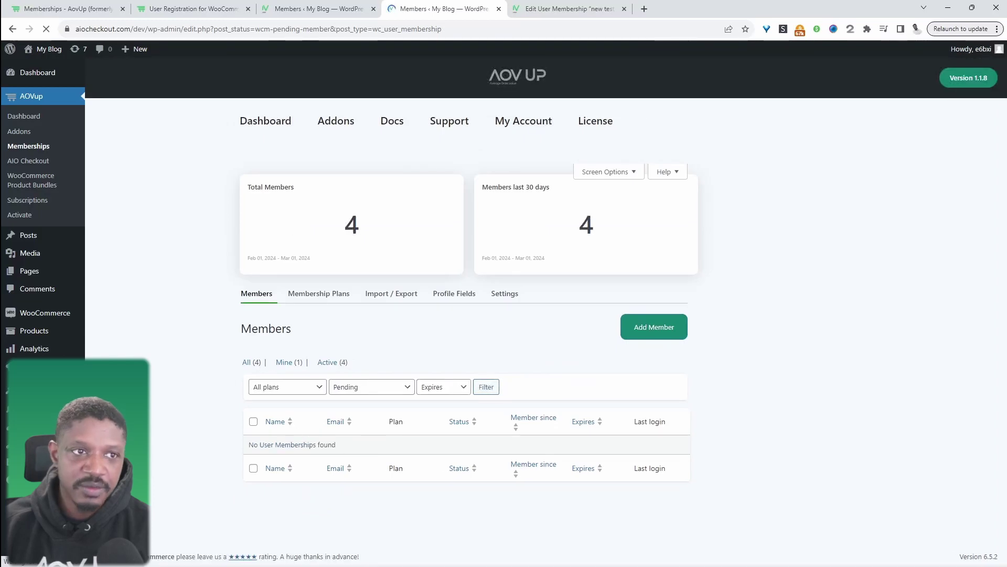
{"action": "key", "text": "alt+Tab"}
{"action": "left_click", "coordinate": [243, 503]}
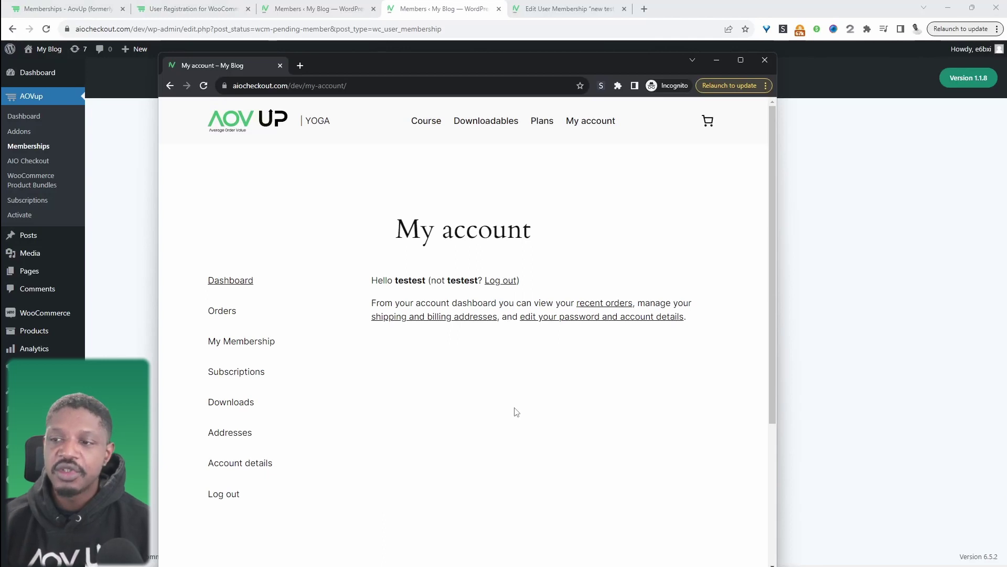
Return to the AovUp Memberships plugin page and point out the plugin's name above the headline
{"action": "left_click", "coordinate": [872, 148]}
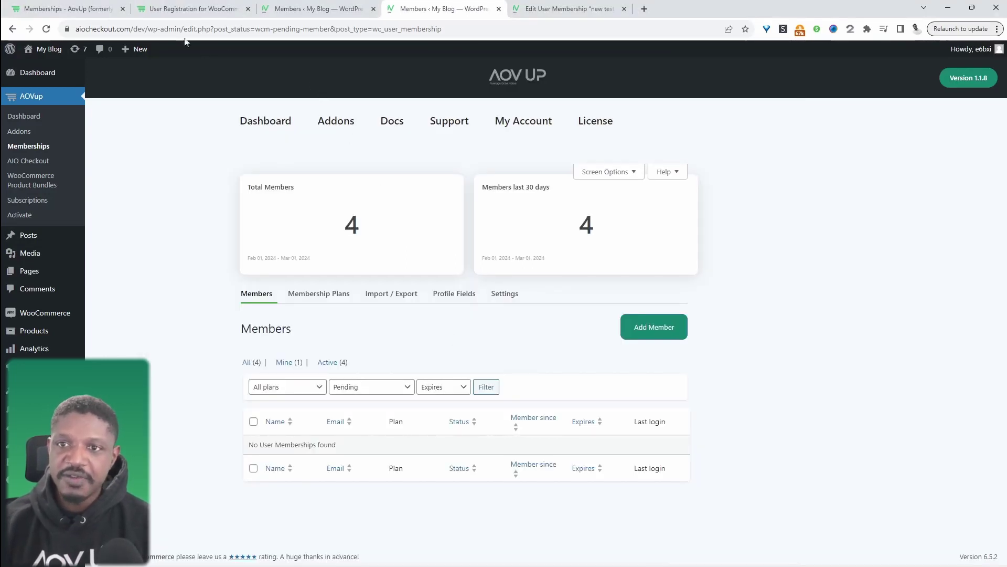
{"action": "left_click", "coordinate": [74, 8]}
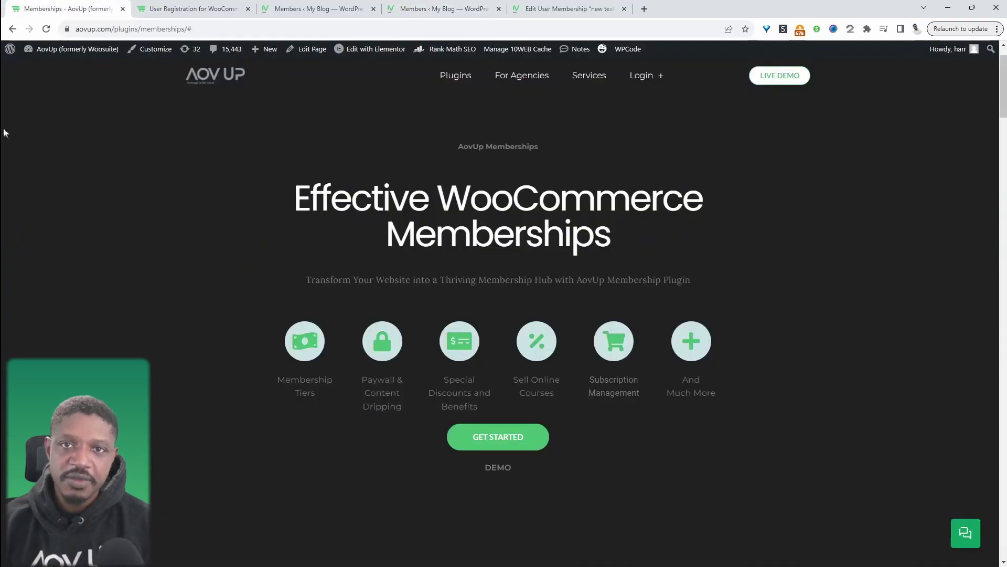
{"action": "left_click_drag", "start_coordinate": [460, 142], "coordinate": [580, 157]}
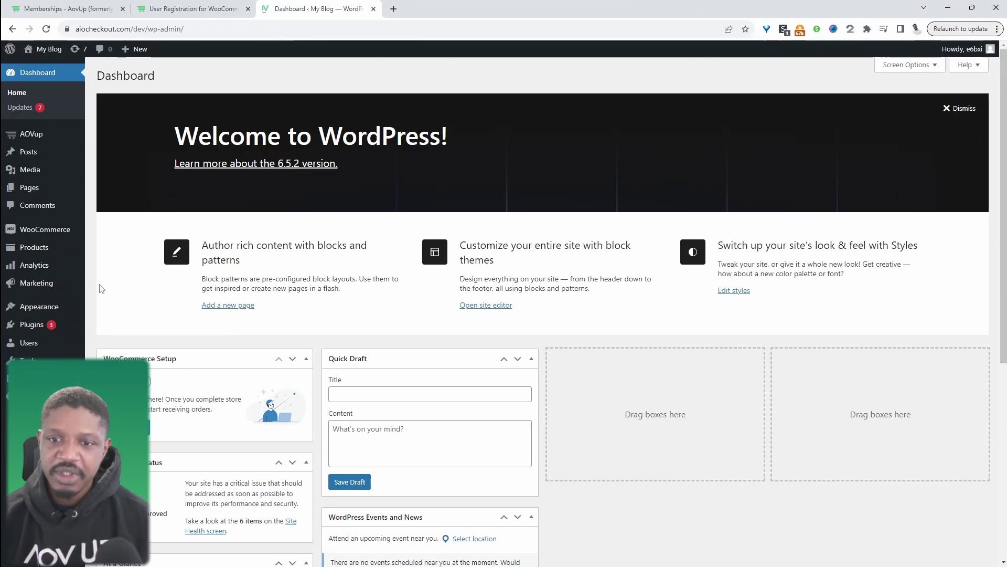
Open the list of membership plans in the WordPress admin's AOVup Memberships section
{"action": "mouse_move", "coordinate": [64, 329]}
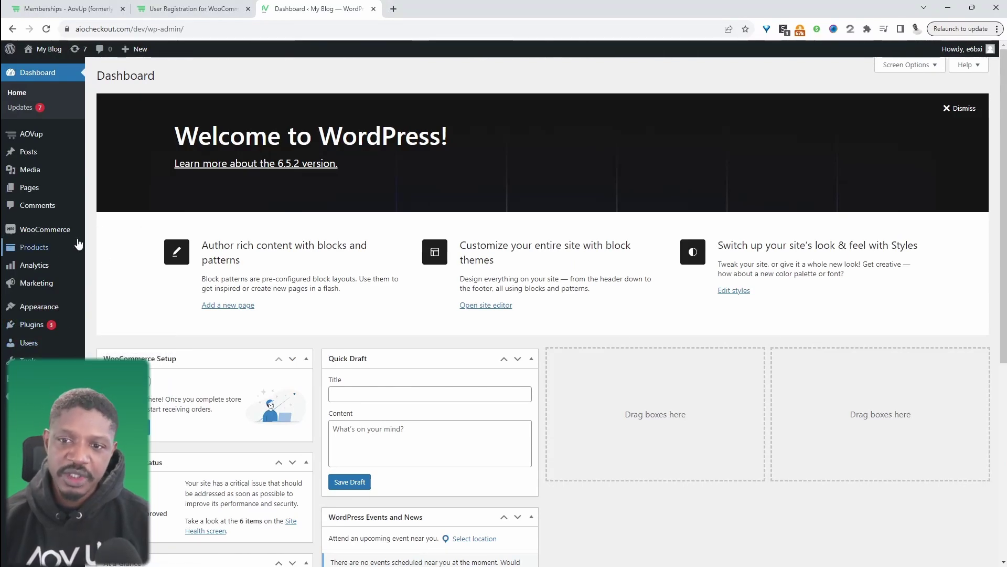
{"action": "mouse_move", "coordinate": [70, 239]}
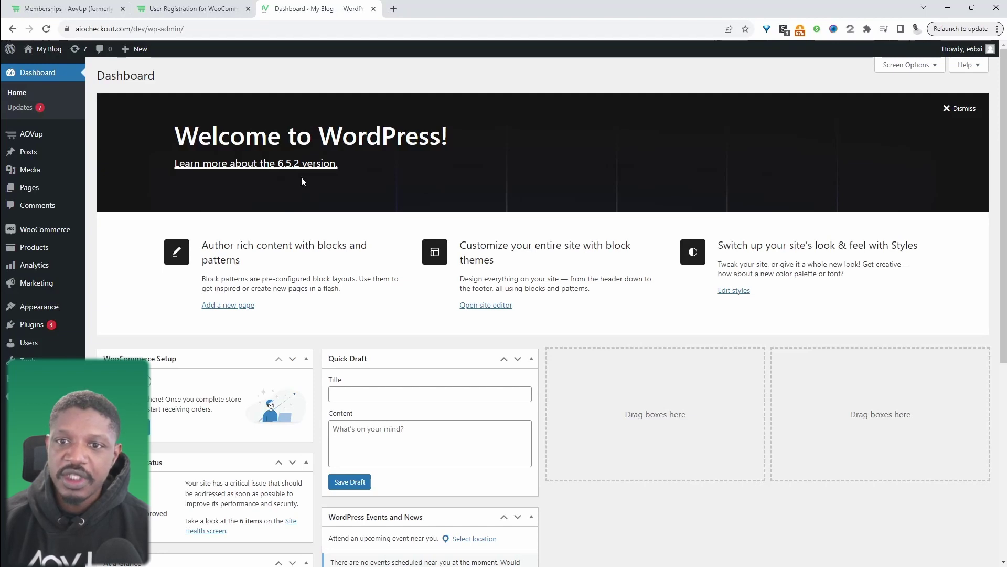
{"action": "mouse_move", "coordinate": [52, 136]}
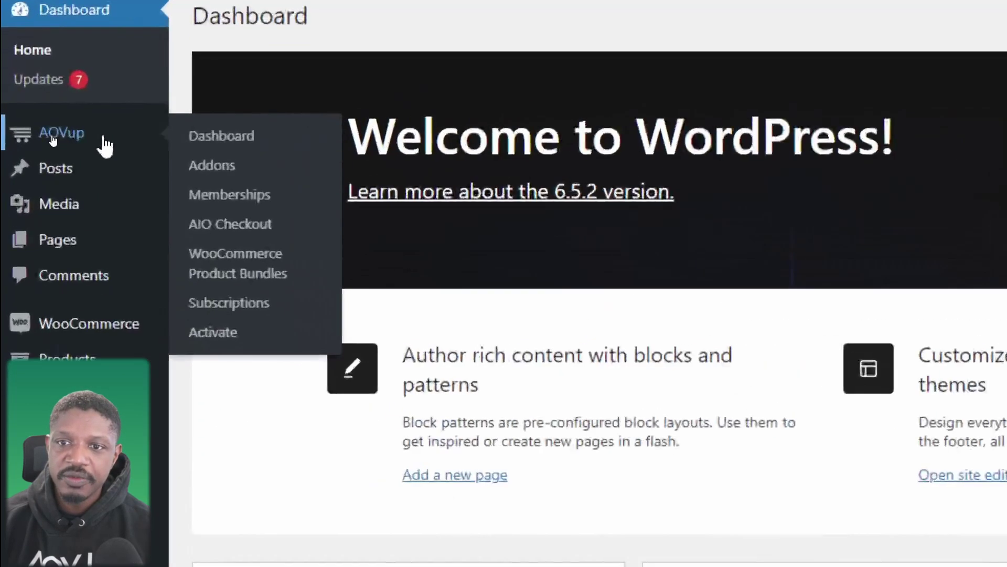
{"action": "left_click", "coordinate": [242, 198]}
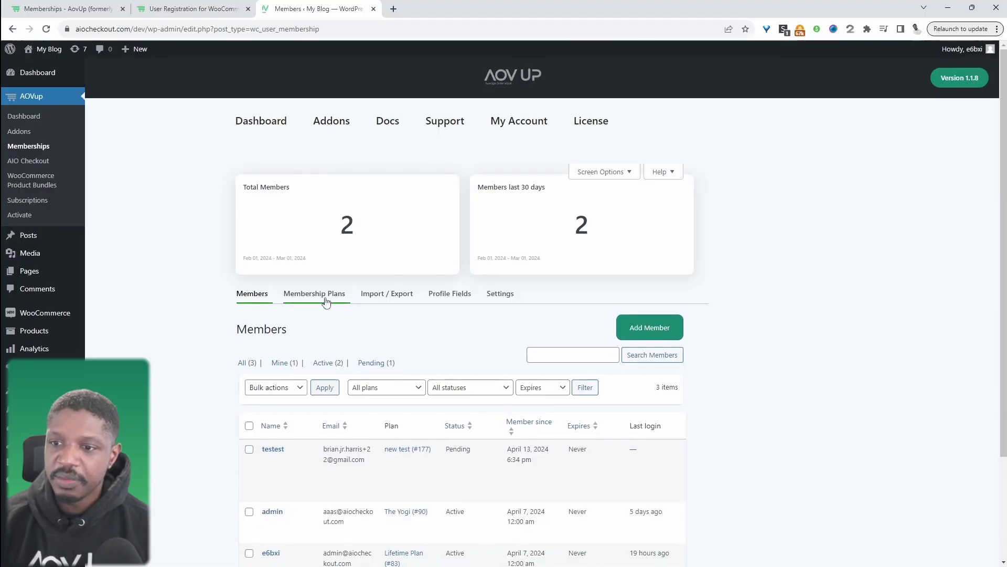
{"action": "left_click", "coordinate": [325, 301]}
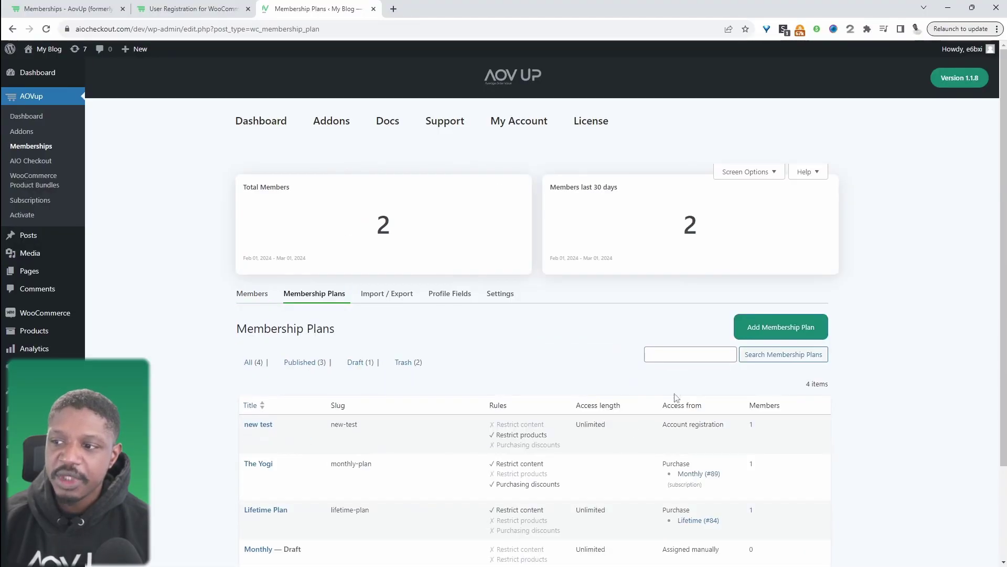
Add a new membership plan titled "Free Plan"
{"action": "left_click", "coordinate": [771, 333]}
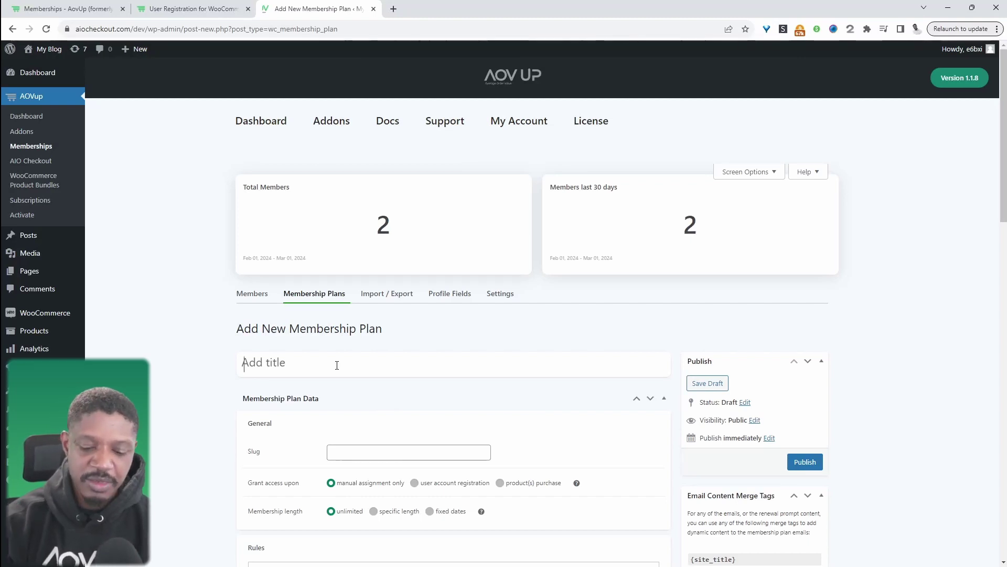
{"action": "type", "text": "Free Plan"}
{"action": "scroll", "coordinate": [304, 372], "scroll_direction": "down", "scroll_amount": 2}
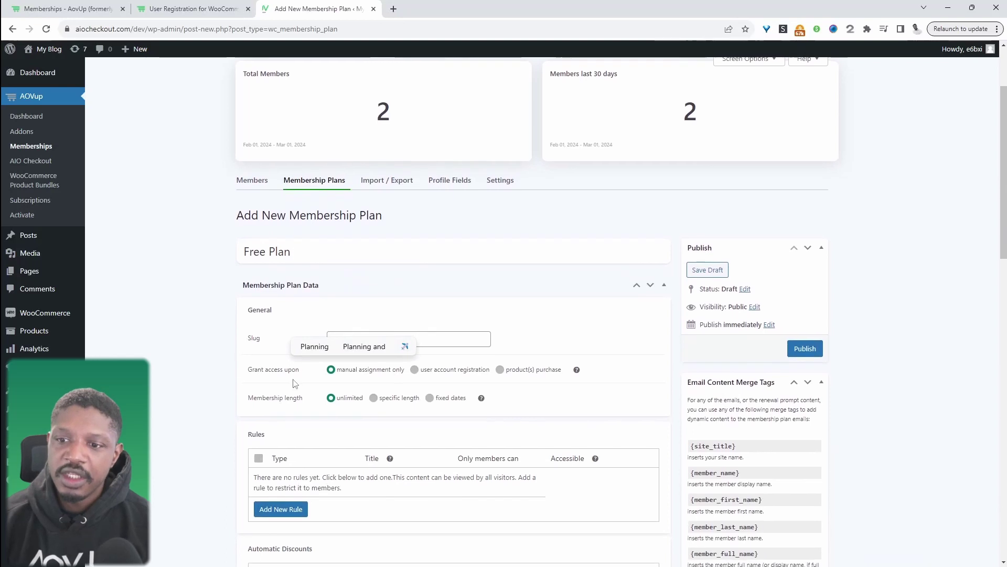
{"action": "left_click", "coordinate": [193, 360]}
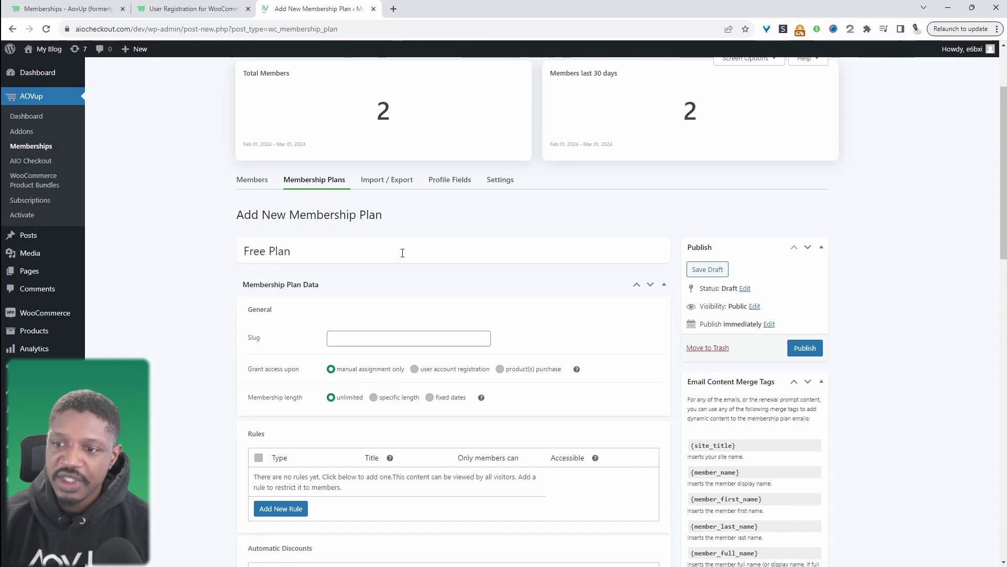
Set Free Plan to grant access upon user account registration with admin approval enabled, and publish it
{"action": "left_click", "coordinate": [414, 369]}
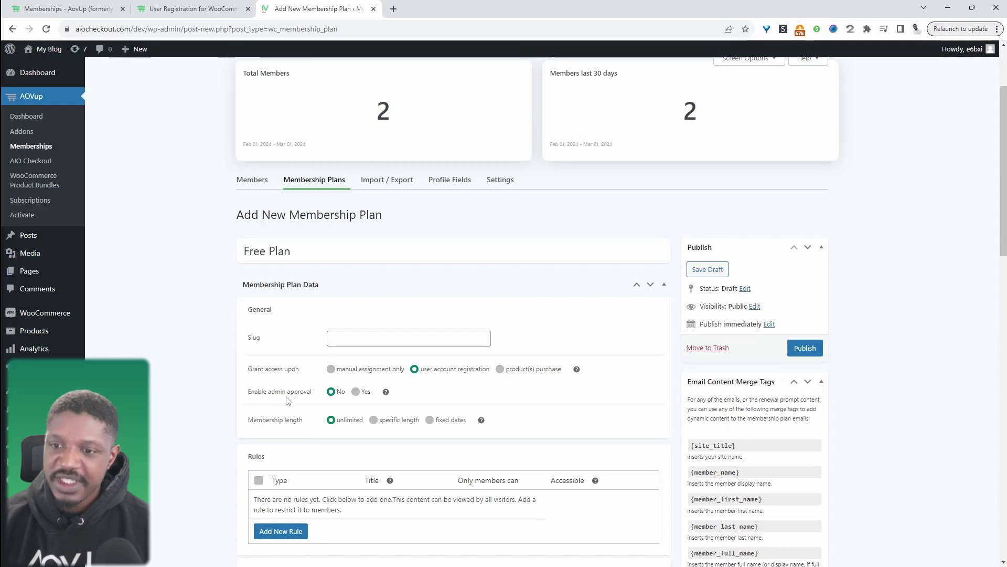
{"action": "left_click", "coordinate": [356, 392]}
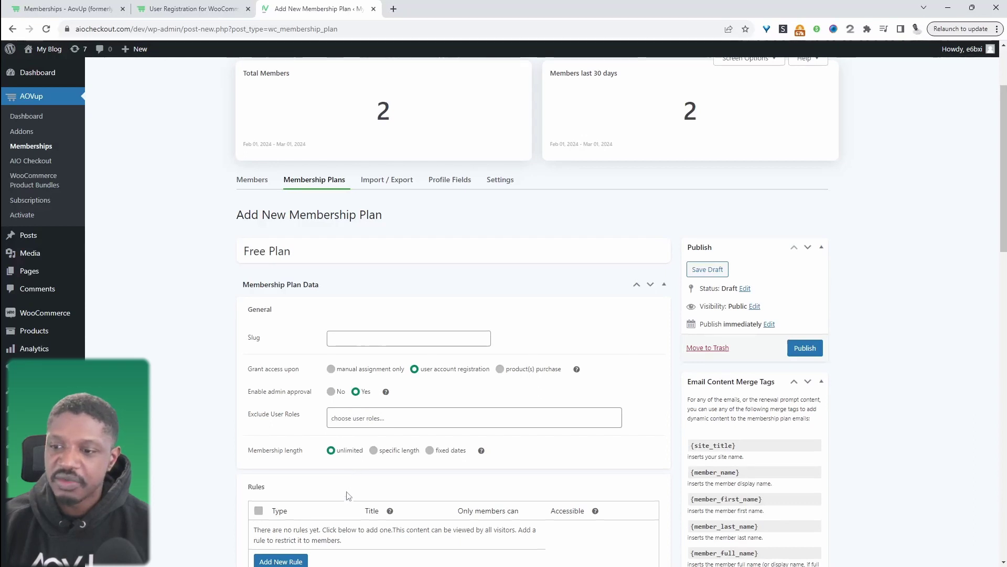
{"action": "scroll", "coordinate": [362, 457], "scroll_direction": "down", "scroll_amount": 3}
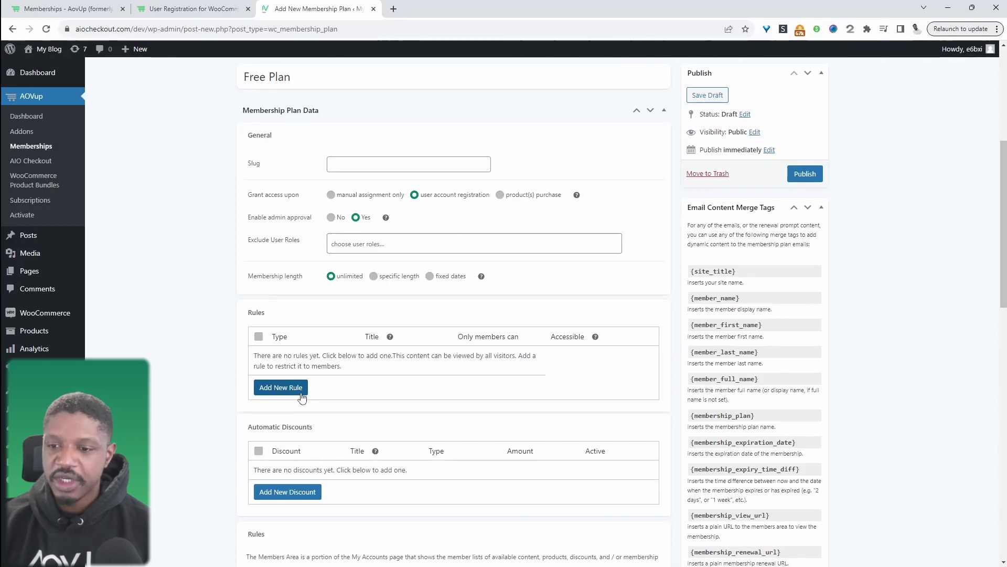
{"action": "scroll", "coordinate": [341, 407], "scroll_direction": "down", "scroll_amount": 3}
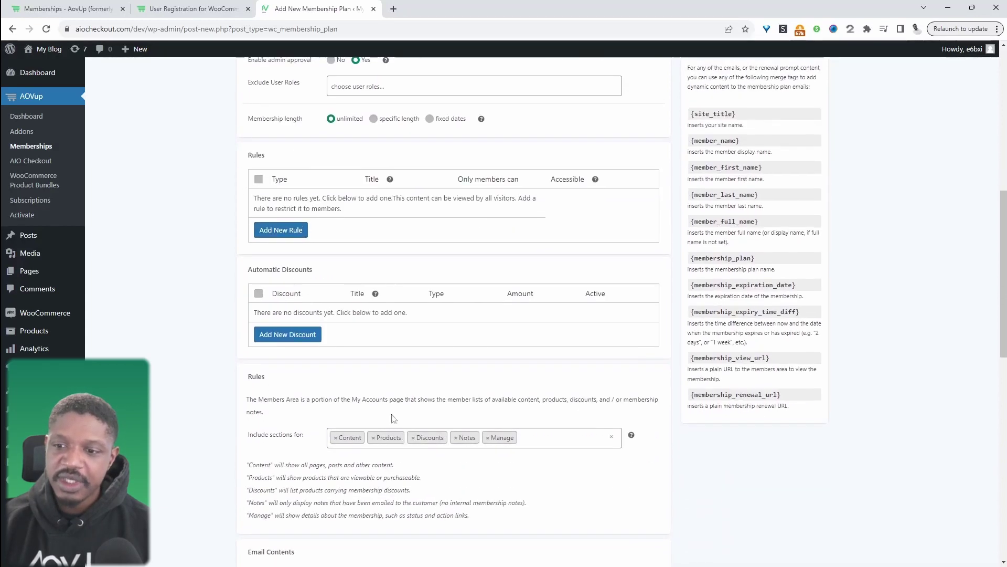
{"action": "scroll", "coordinate": [393, 418], "scroll_direction": "up", "scroll_amount": 5}
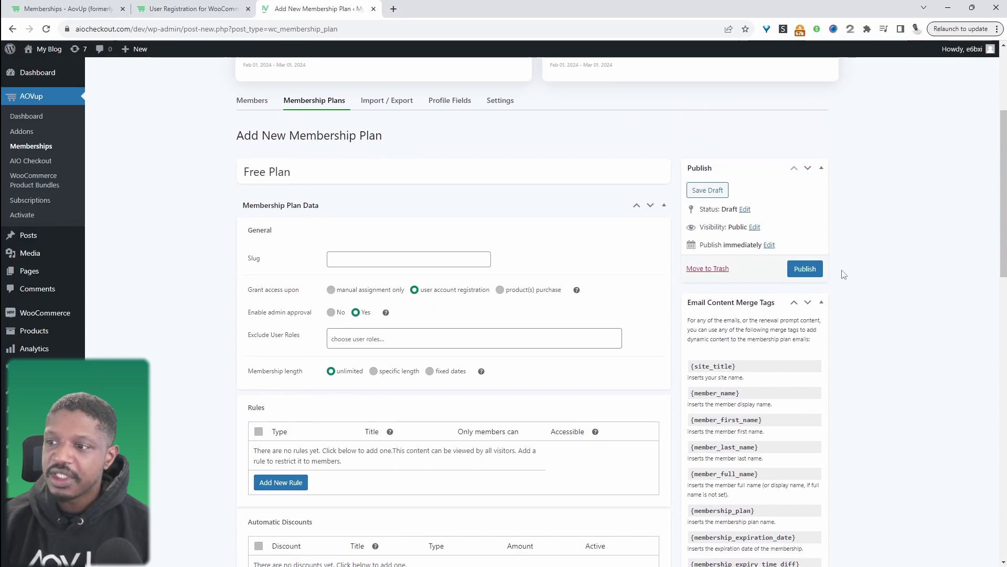
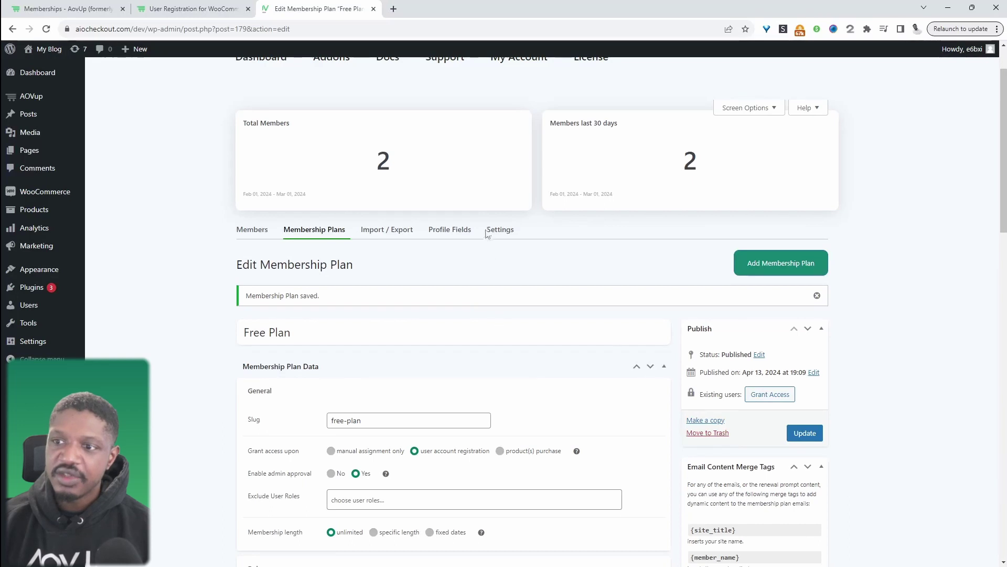
Open the Memberships message settings and examine the Membership Approval messages, highlighting the text for newly created accounts
{"action": "left_click", "coordinate": [501, 231]}
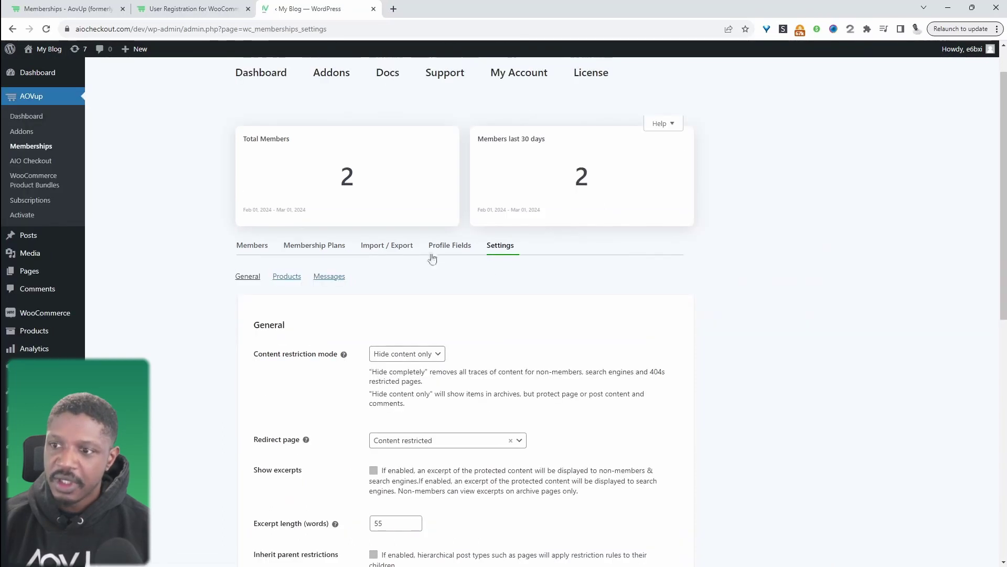
{"action": "left_click", "coordinate": [322, 282]}
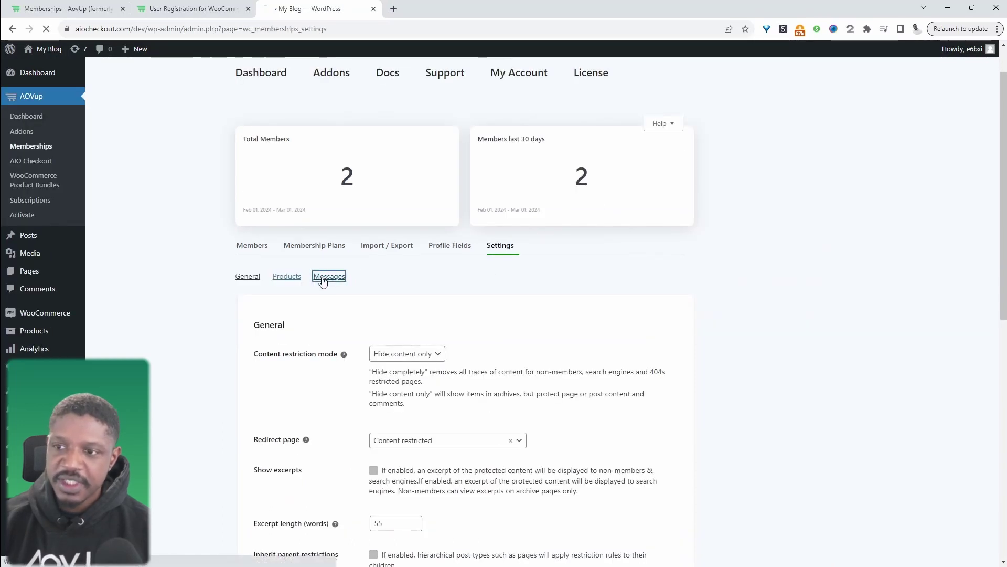
{"action": "scroll", "coordinate": [511, 349], "scroll_direction": "down", "scroll_amount": 10}
{"action": "scroll", "coordinate": [511, 349], "scroll_direction": "down", "scroll_amount": 13}
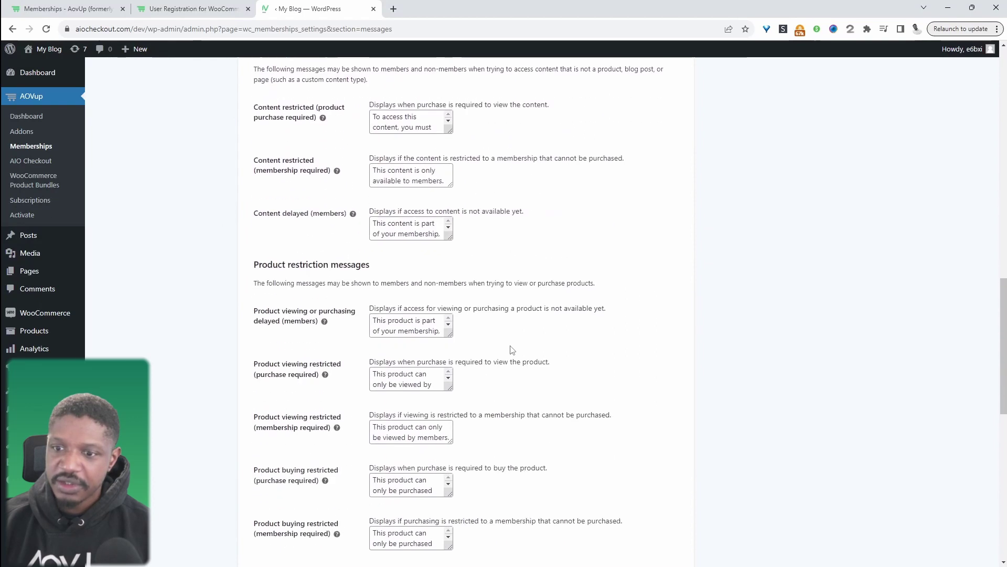
{"action": "left_click_drag", "start_coordinate": [254, 303], "coordinate": [386, 302]}
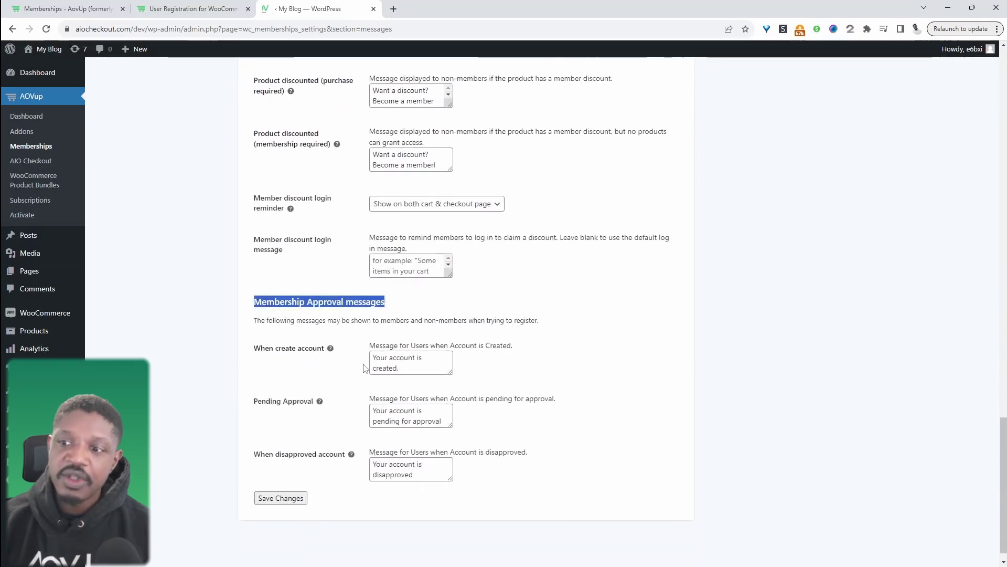
{"action": "left_click", "coordinate": [429, 370]}
{"action": "left_click_drag", "start_coordinate": [429, 370], "coordinate": [375, 360]}
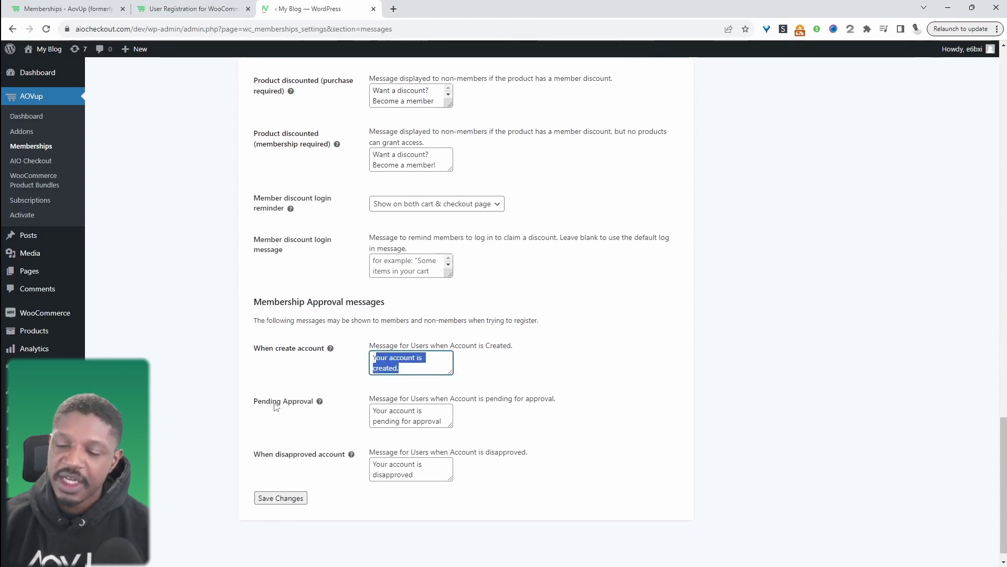
Examine the Membership Approval messages for pending and disapproved accounts, highlighting their text
{"action": "mouse_move", "coordinate": [371, 410]}
{"action": "left_mouse_down"}
{"action": "mouse_move", "coordinate": [458, 426]}
{"action": "mouse_move", "coordinate": [368, 401]}
{"action": "left_mouse_up"}
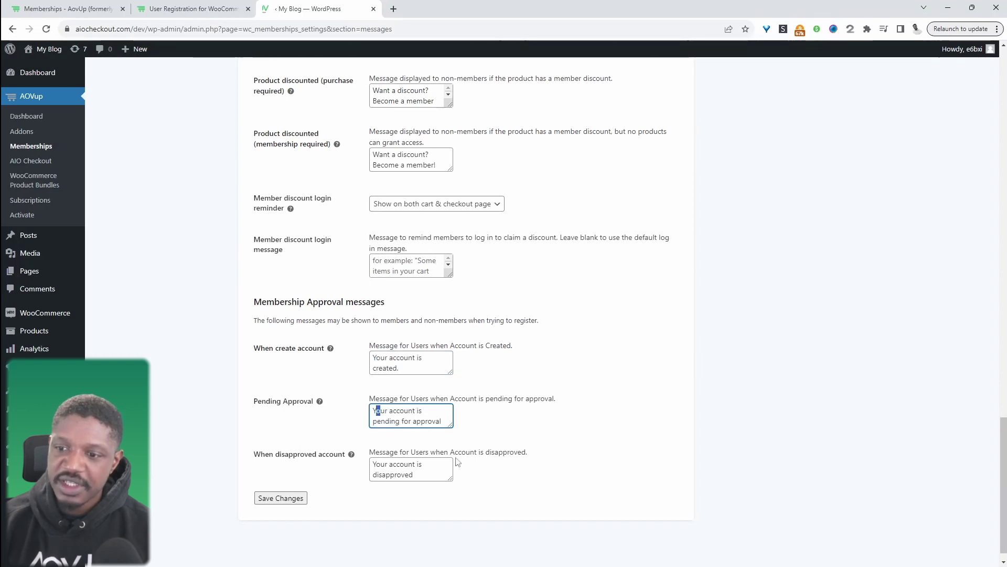
{"action": "triple_click", "coordinate": [406, 473]}
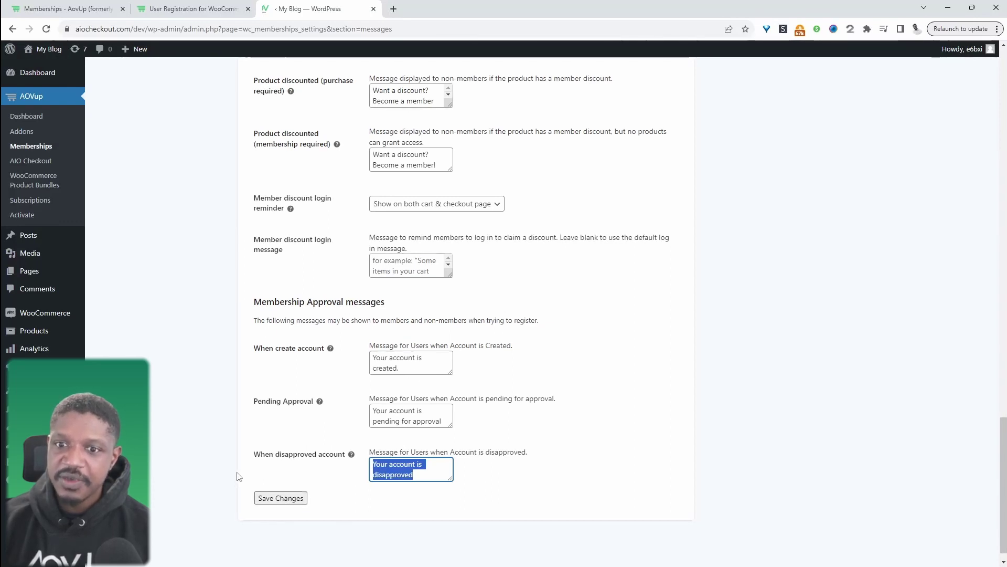
{"action": "scroll", "coordinate": [237, 475], "scroll_direction": "up", "scroll_amount": 1}
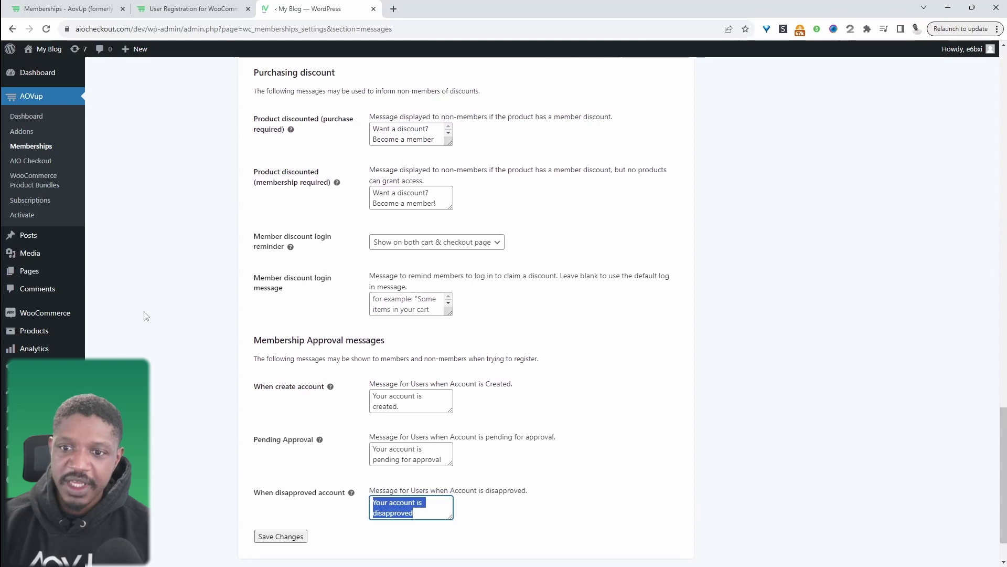
Open the WooCommerce email settings and find the Membership Approved, Membership Disapproved and Admin Approval Notification emails
{"action": "mouse_move", "coordinate": [65, 319]}
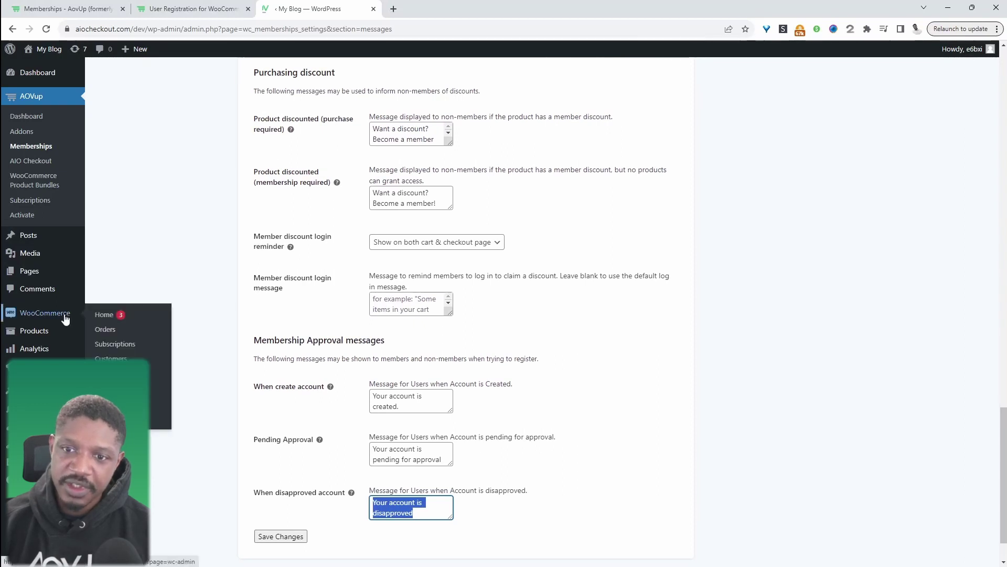
{"action": "left_click", "coordinate": [110, 388]}
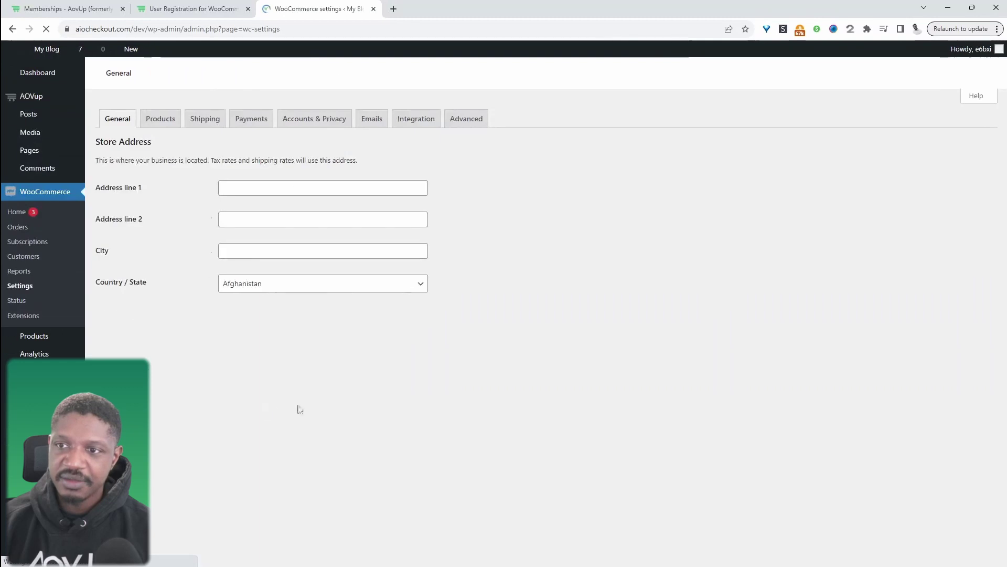
{"action": "left_click", "coordinate": [416, 119]}
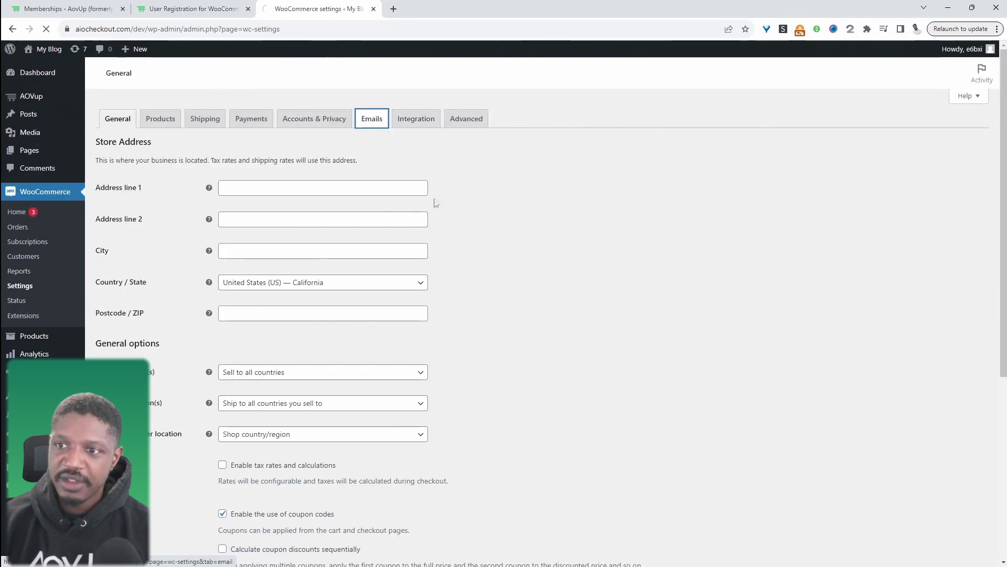
{"action": "scroll", "coordinate": [417, 317], "scroll_direction": "down", "scroll_amount": 6}
{"action": "scroll", "coordinate": [418, 317], "scroll_direction": "down", "scroll_amount": 5}
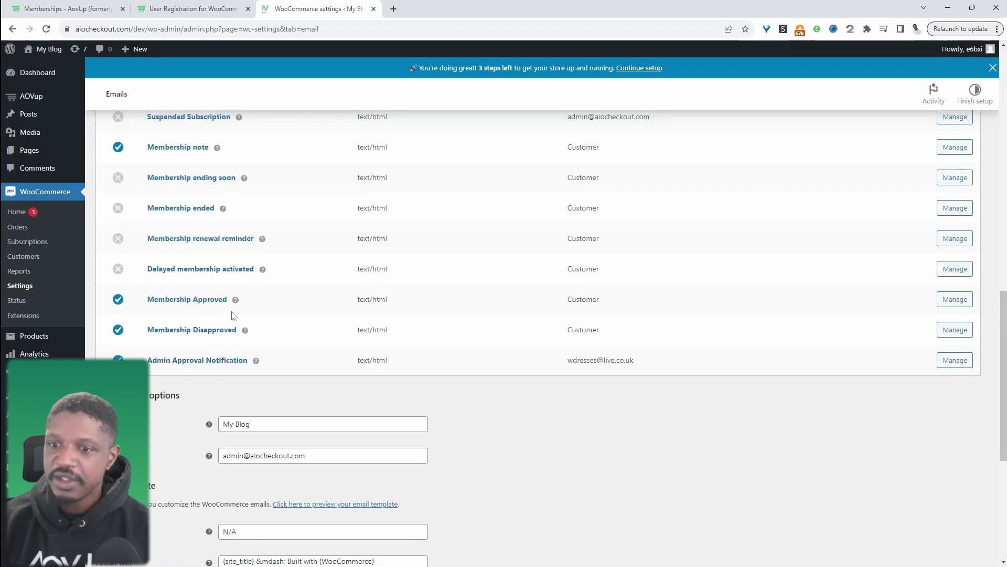
Open the Membership Approved email and examine its subject, email heading and additional content fields
{"action": "left_click", "coordinate": [182, 299]}
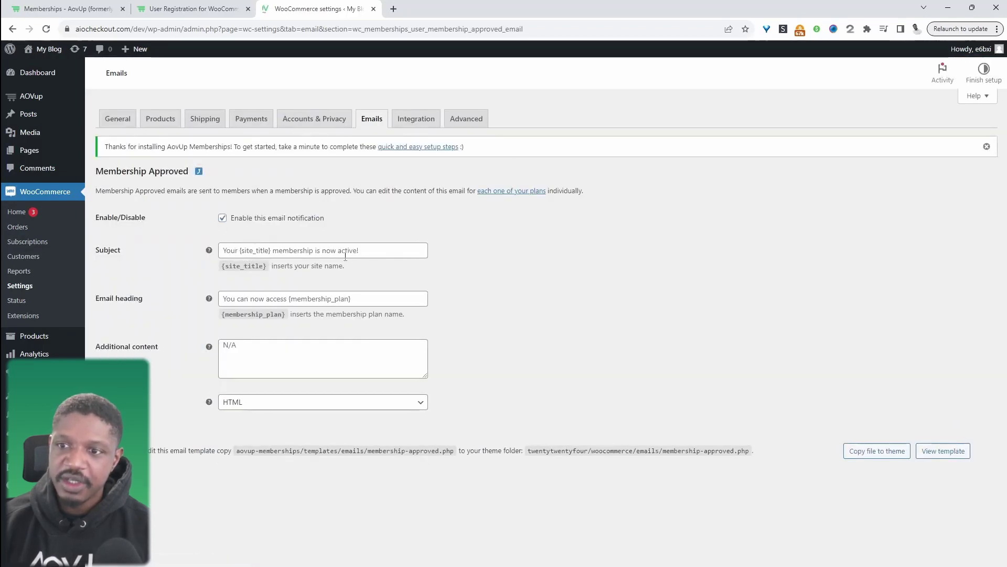
{"action": "left_click", "coordinate": [338, 252]}
{"action": "left_click", "coordinate": [307, 317]}
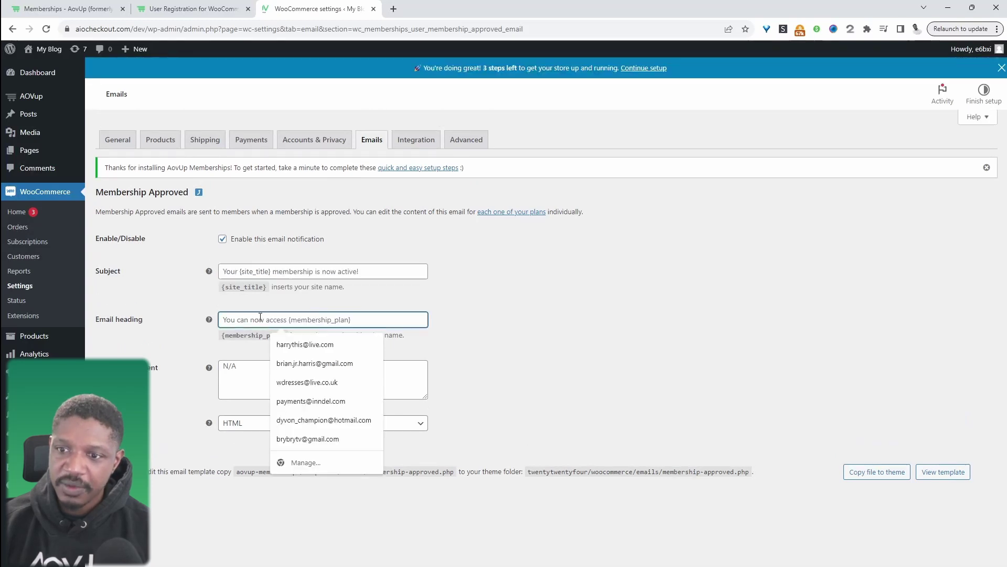
{"action": "left_click", "coordinate": [238, 380]}
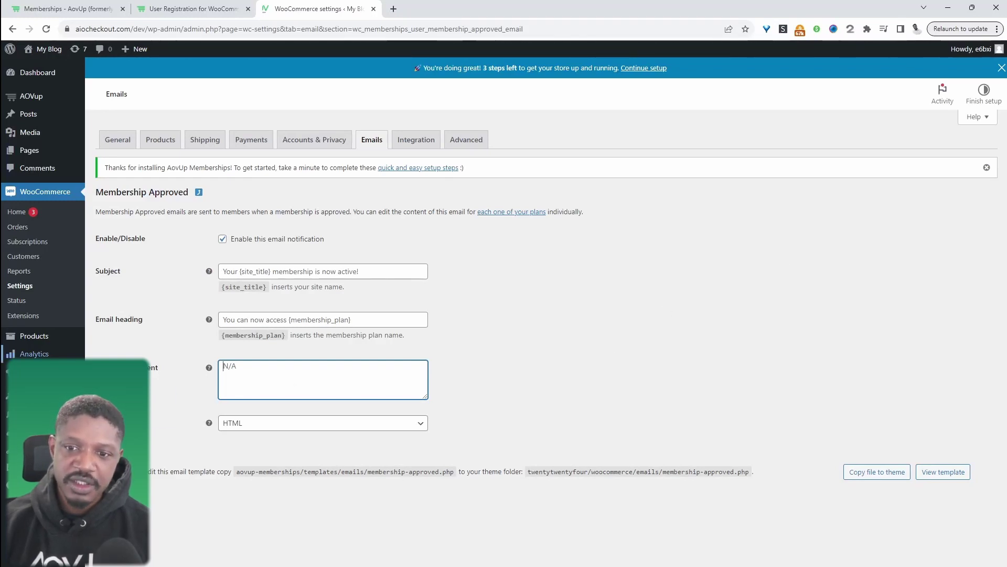
Open the WordPress General Settings and review the registration option and the available default roles for new users
{"action": "mouse_move", "coordinate": [31, 466]}
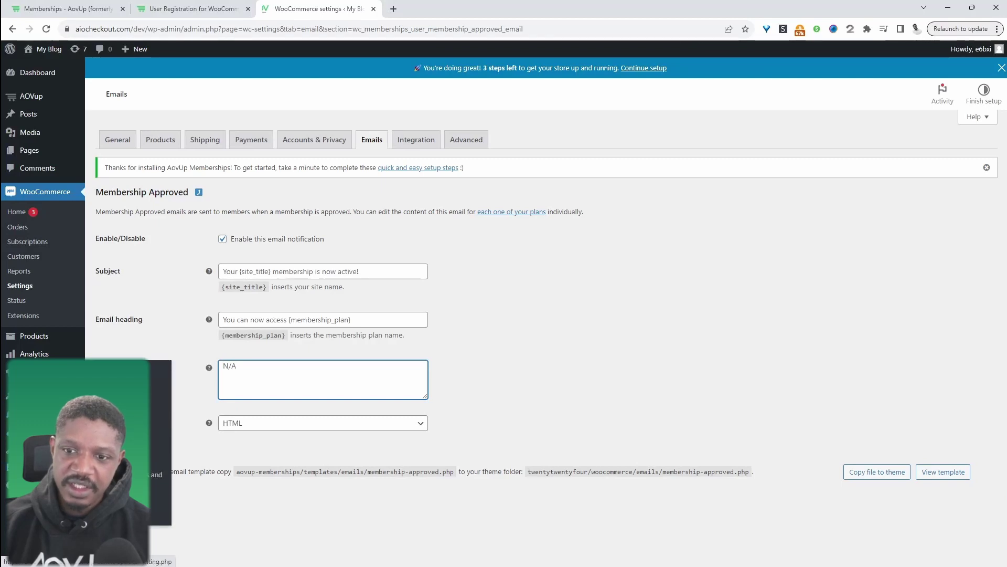
{"action": "left_click", "coordinate": [150, 410]}
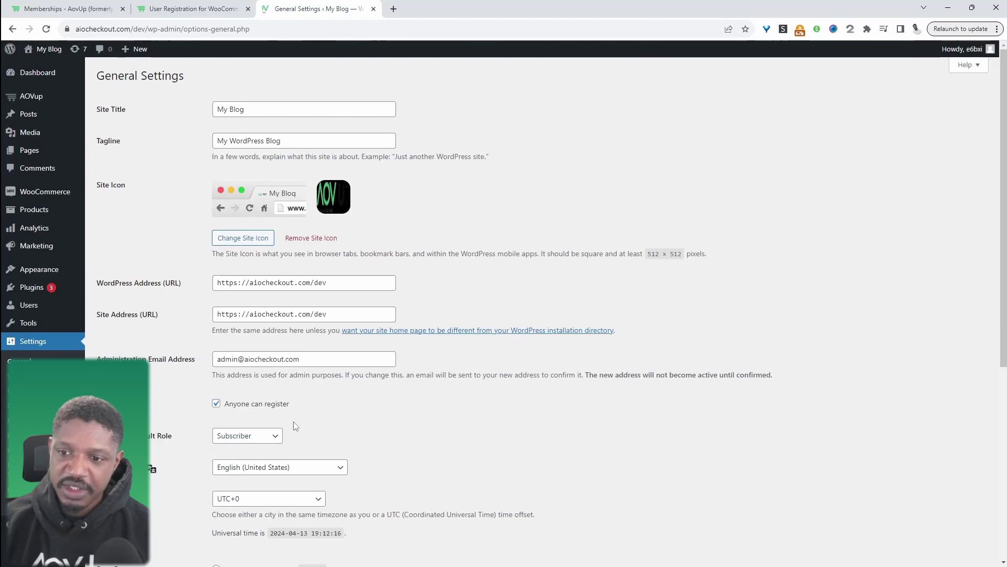
{"action": "left_click", "coordinate": [271, 437]}
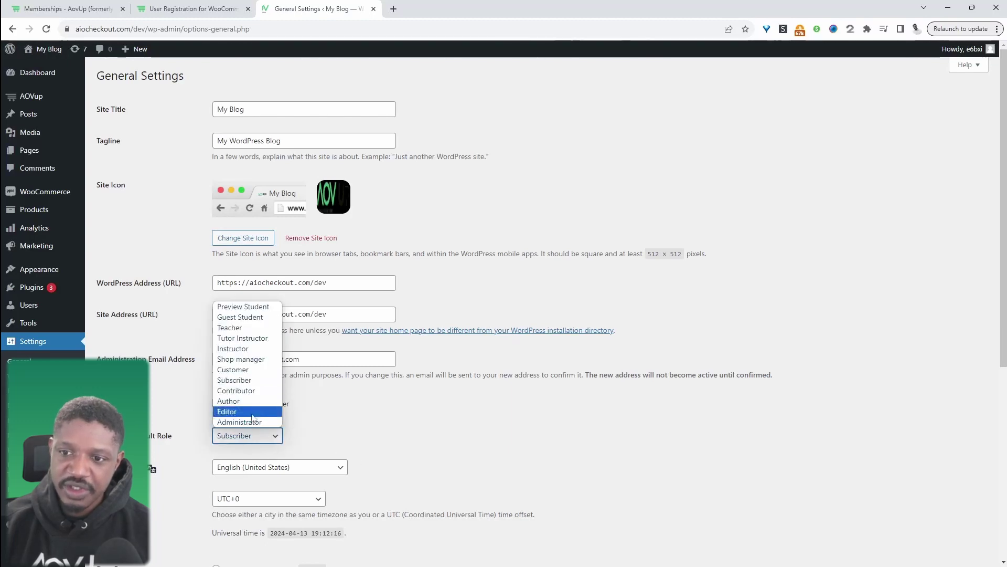
{"action": "left_click", "coordinate": [381, 429]}
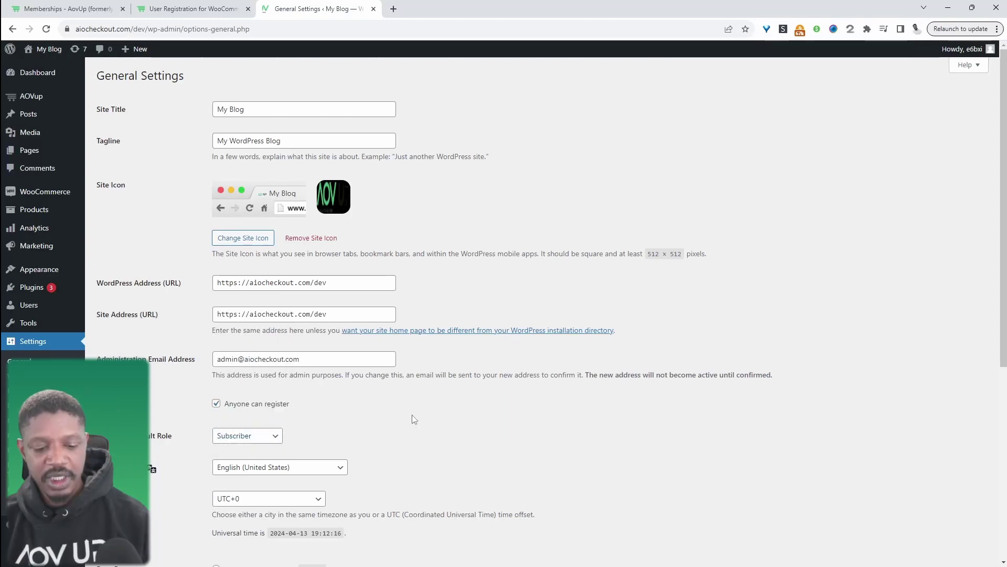
Copy the site's base address aiocheckout.com/dev/ and open it in a new incognito window
{"action": "left_click", "coordinate": [149, 30]}
{"action": "left_click_drag", "start_coordinate": [171, 29], "coordinate": [75, 29]}
{"action": "key", "text": "ctrl+c"}
{"action": "key", "text": "ctrl+shift+n"}
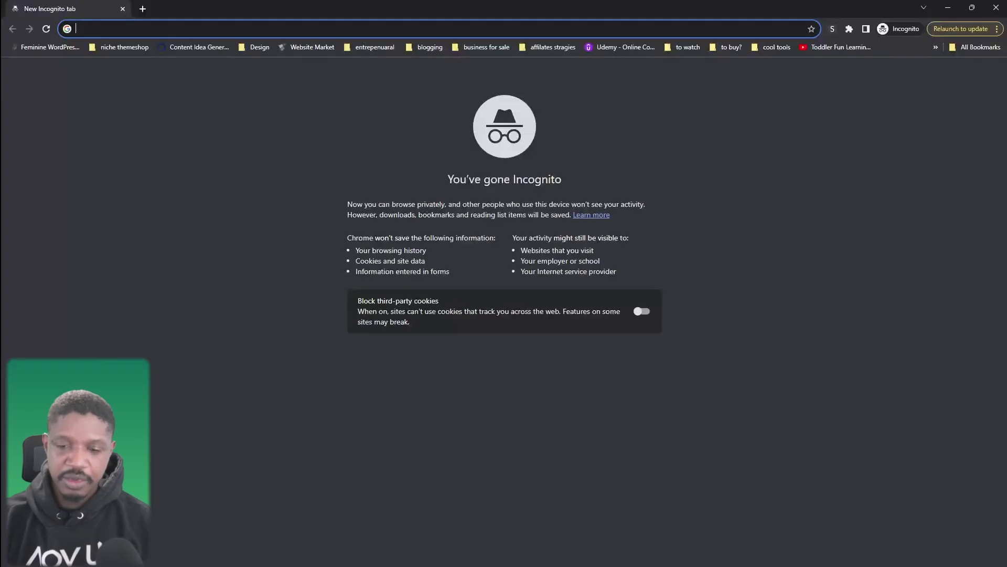
{"action": "key", "text": "ctrl+v"}
{"action": "key", "text": "Return"}
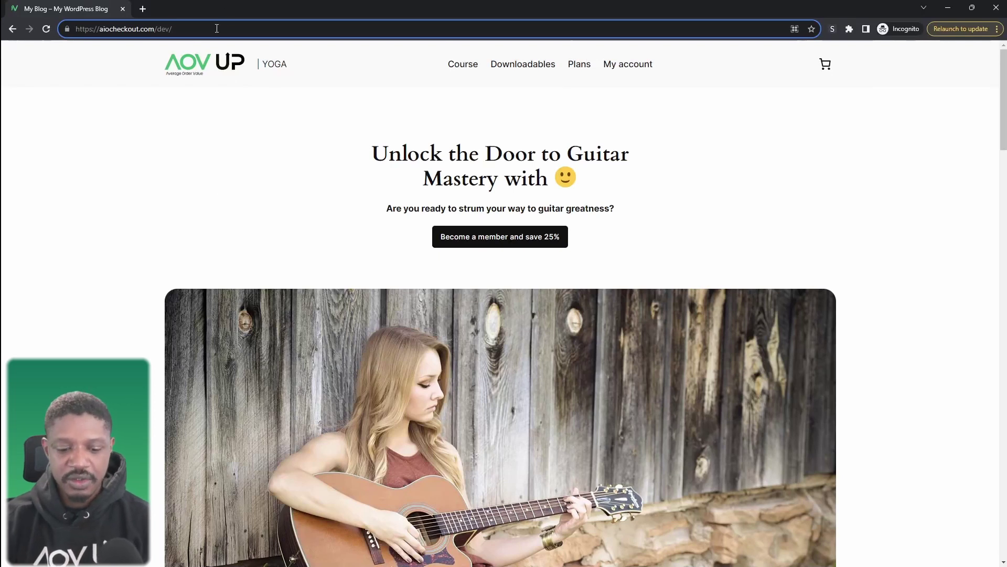
Go to the site's wp-login.php page and open the user registration form
{"action": "type", "text": "wp-logi"}
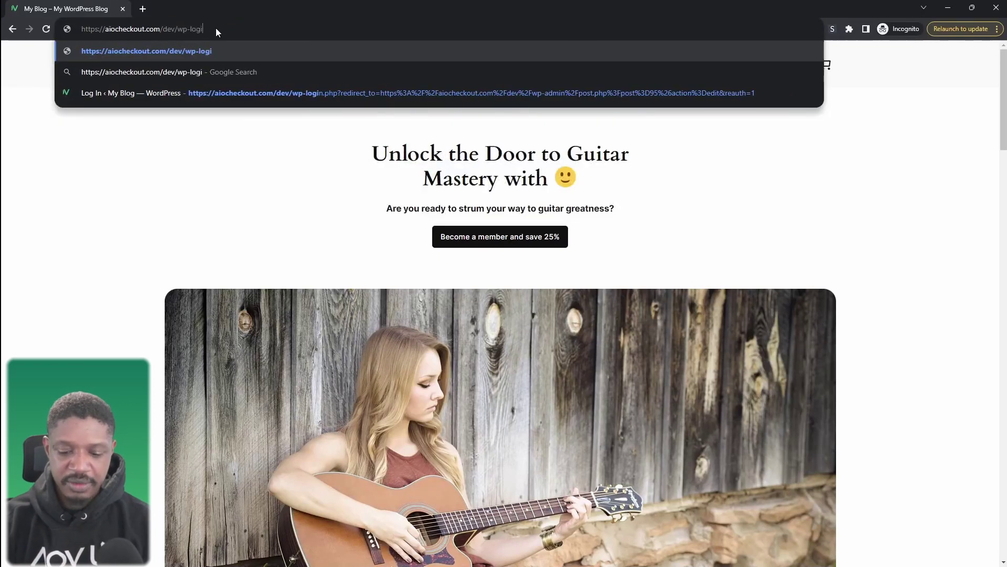
{"action": "type", "text": "n.php"}
{"action": "key", "text": "Return"}
{"action": "left_click", "coordinate": [455, 307]}
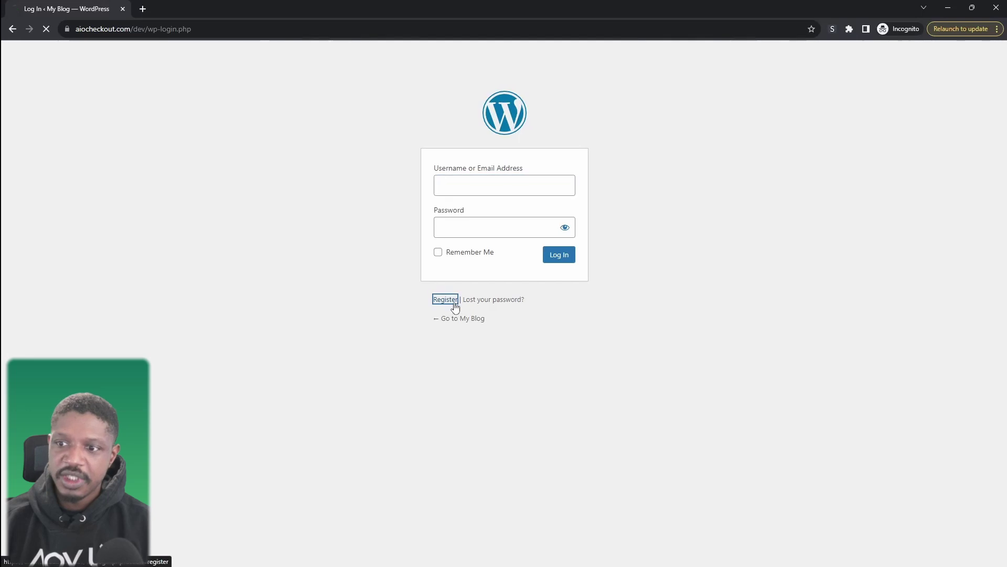
Register a new user with the username "testing2" and a test email address
{"action": "left_click", "coordinate": [501, 216]}
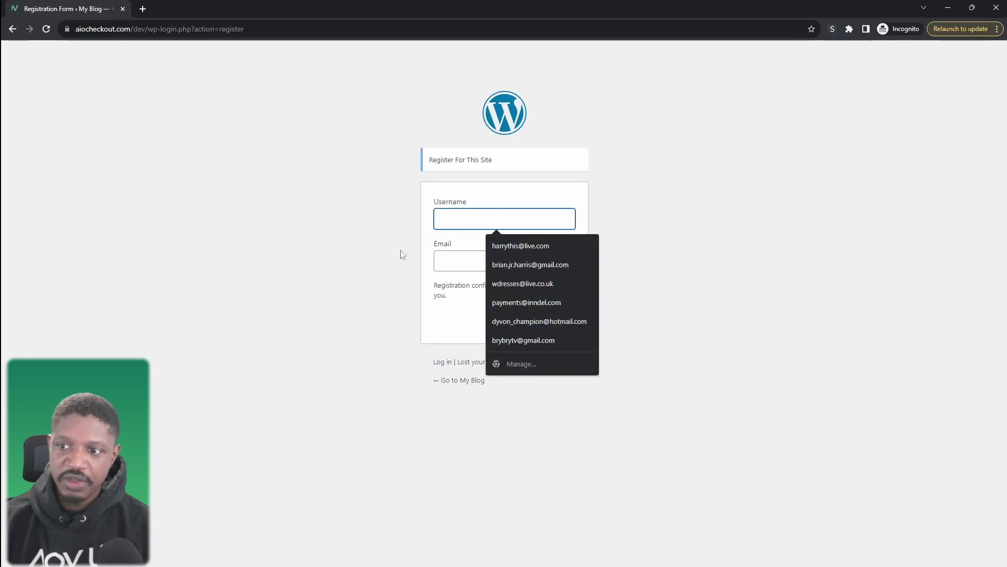
{"action": "type", "text": "testing2"}
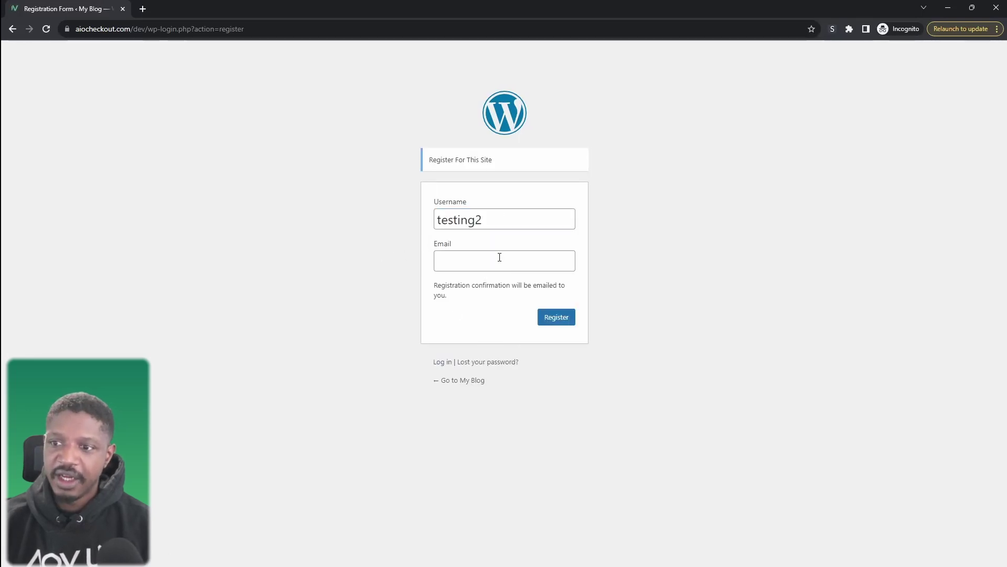
{"action": "left_click", "coordinate": [500, 257]}
{"action": "left_click", "coordinate": [510, 308]}
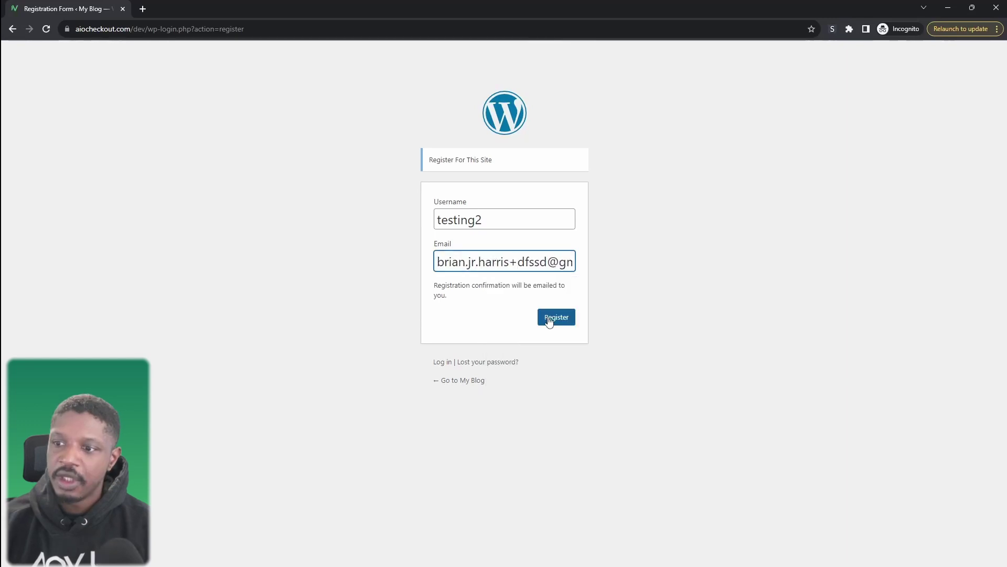
{"action": "left_click", "coordinate": [561, 321]}
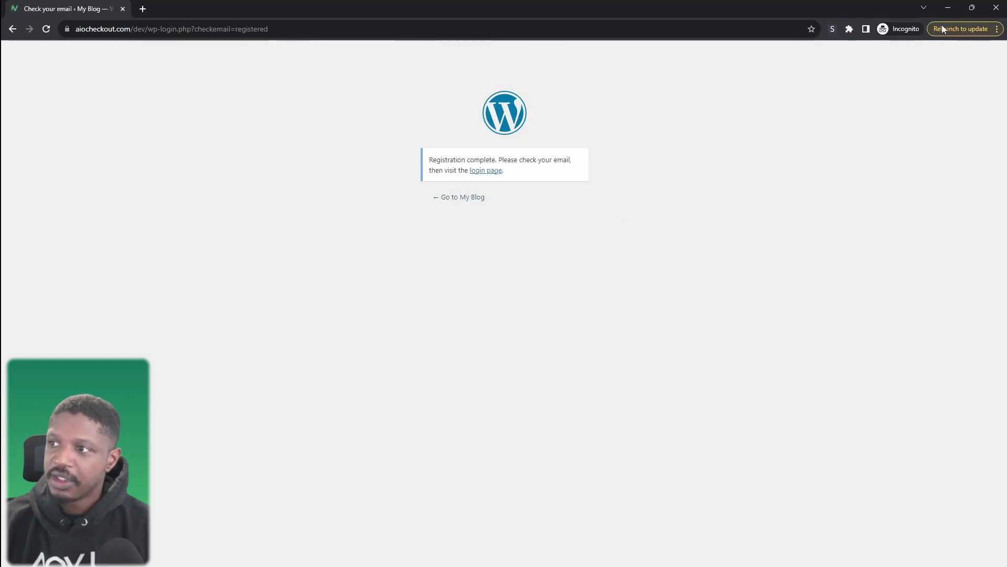
Return to the WordPress admin window and filter the AOVup Memberships member list to pending members
{"action": "left_click_drag", "start_coordinate": [874, 4], "coordinate": [773, 83]}
{"action": "left_click", "coordinate": [152, 469]}
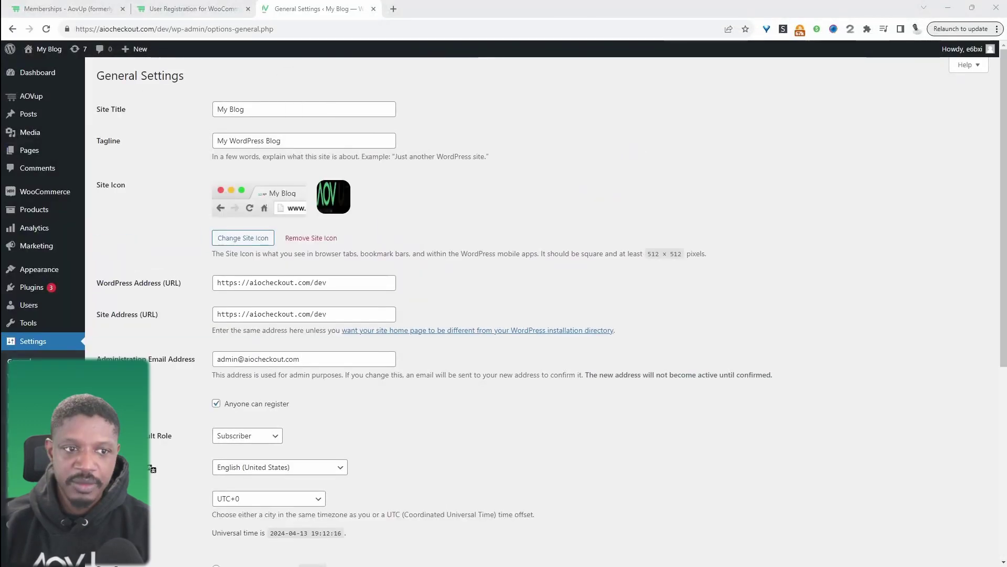
{"action": "mouse_move", "coordinate": [40, 104]}
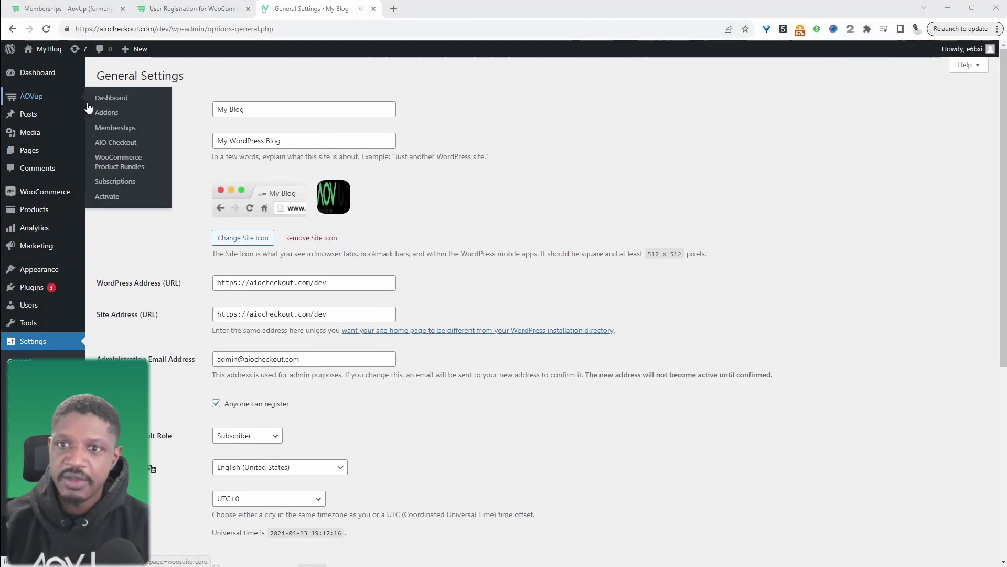
{"action": "left_click", "coordinate": [125, 131]}
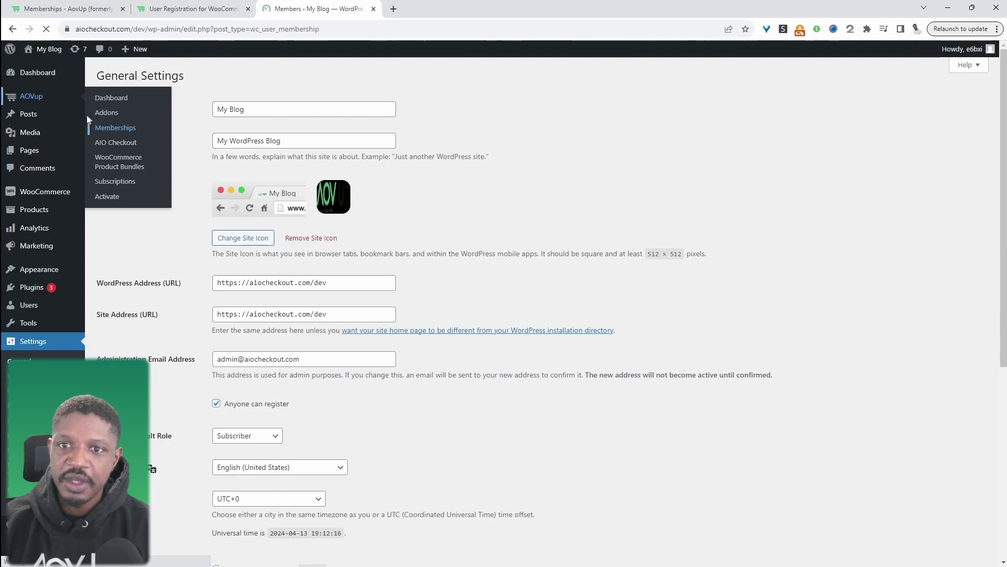
{"action": "scroll", "coordinate": [411, 364], "scroll_direction": "down", "scroll_amount": 2}
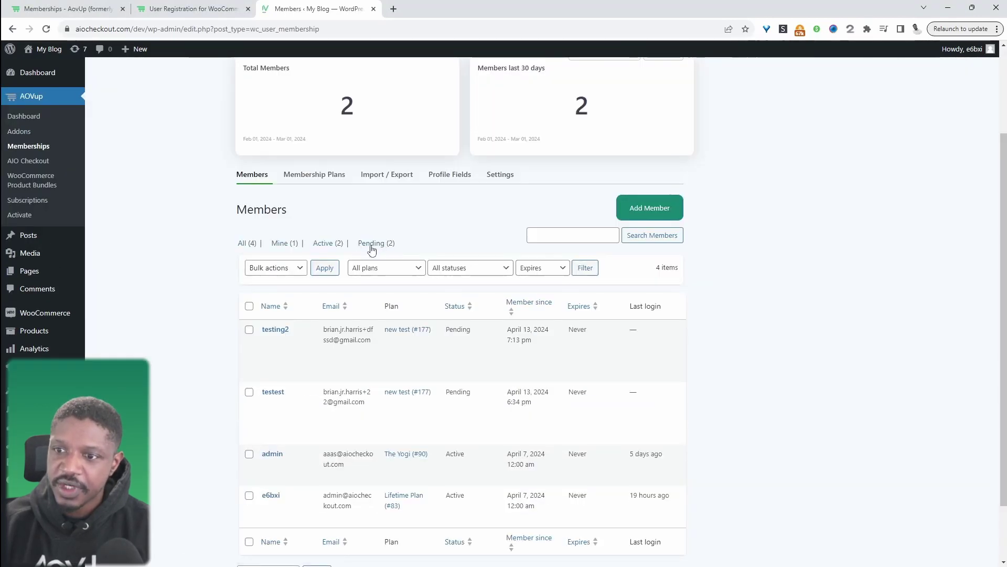
{"action": "left_click", "coordinate": [372, 243]}
{"action": "scroll", "coordinate": [428, 334], "scroll_direction": "down", "scroll_amount": 2}
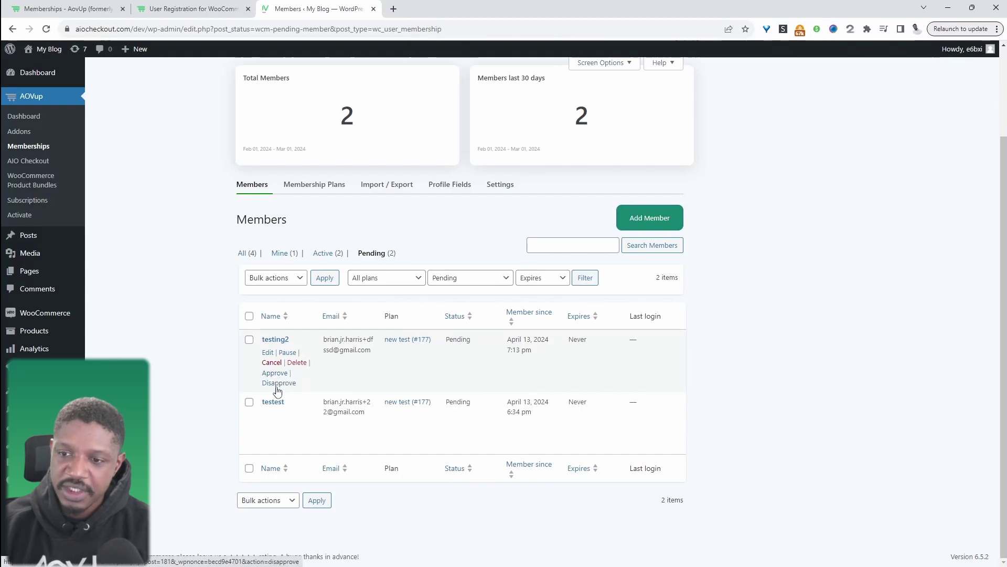
Open testing2's membership for editing, review its status options, and save it with the status Pending
{"action": "left_click", "coordinate": [269, 354]}
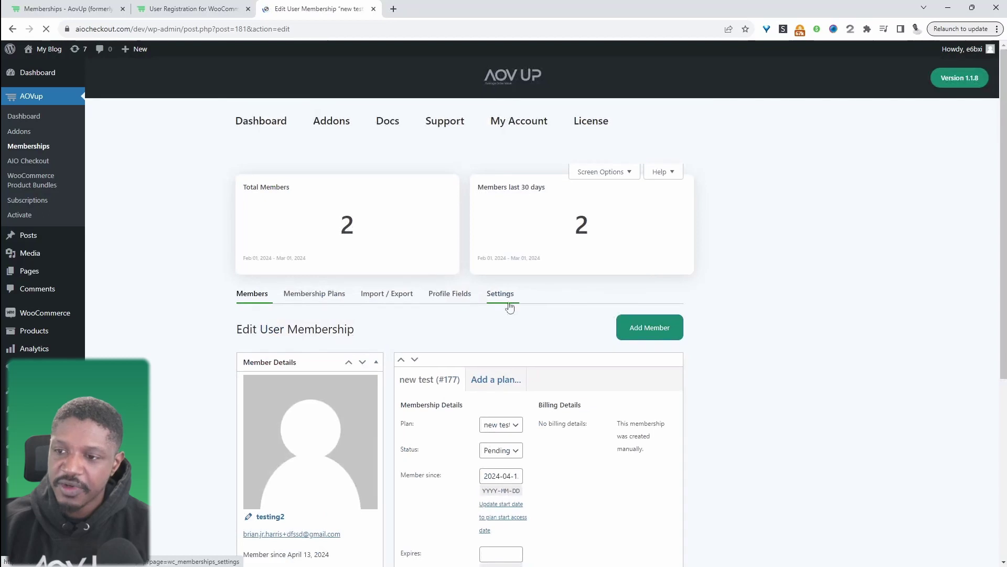
{"action": "scroll", "coordinate": [303, 340], "scroll_direction": "down", "scroll_amount": 5}
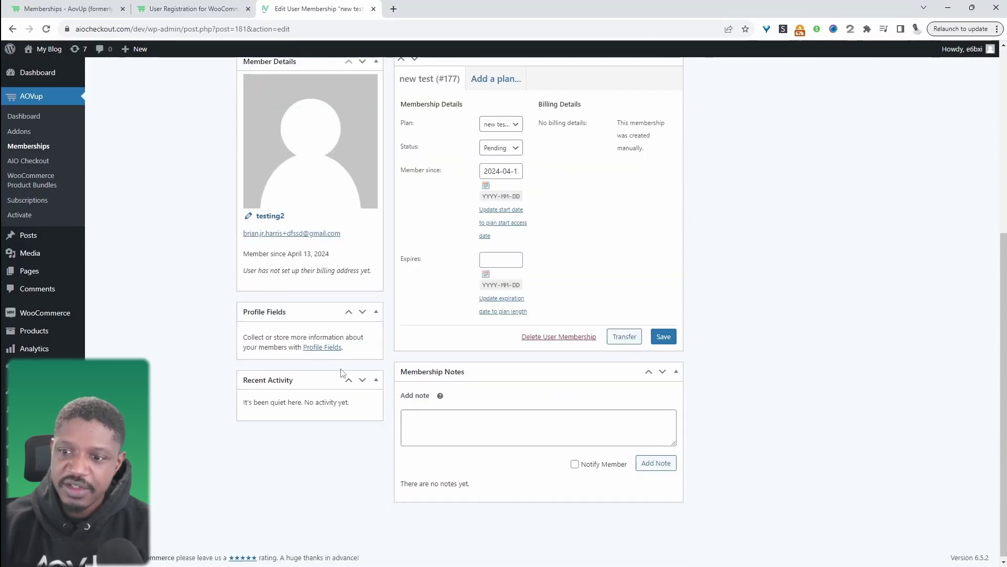
{"action": "scroll", "coordinate": [388, 431], "scroll_direction": "up", "scroll_amount": 3}
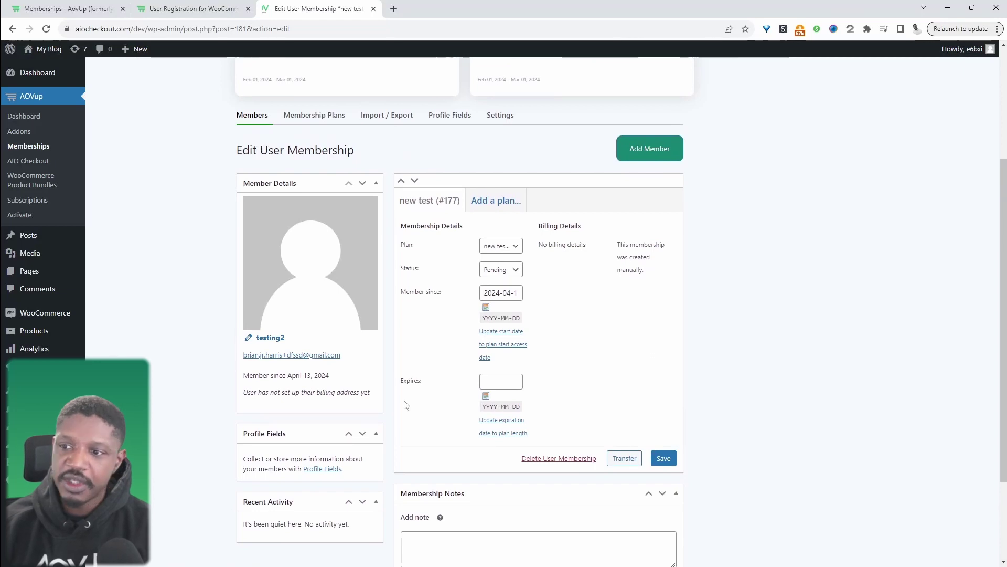
{"action": "left_click", "coordinate": [513, 272]}
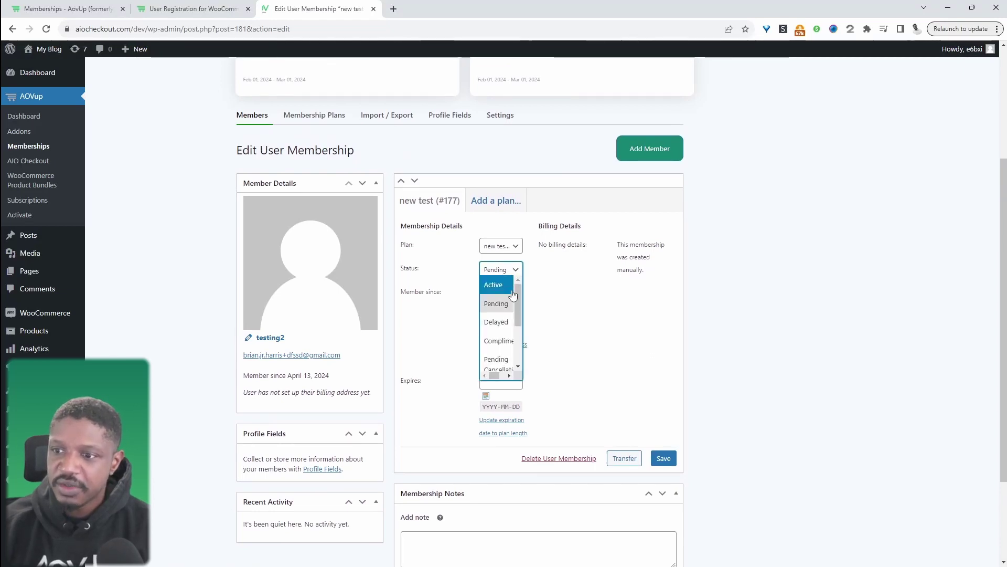
{"action": "left_click", "coordinate": [577, 319]}
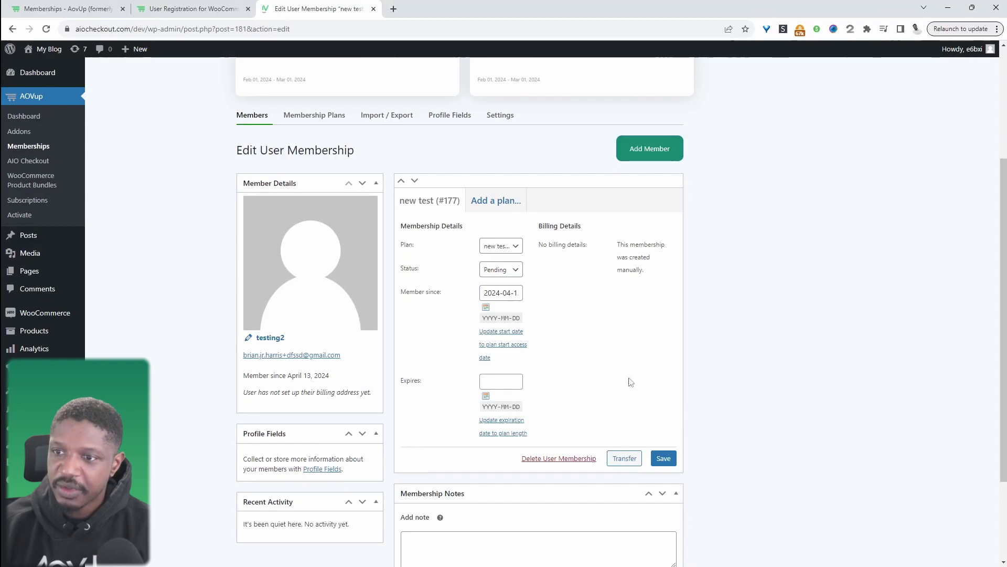
{"action": "left_click", "coordinate": [664, 458]}
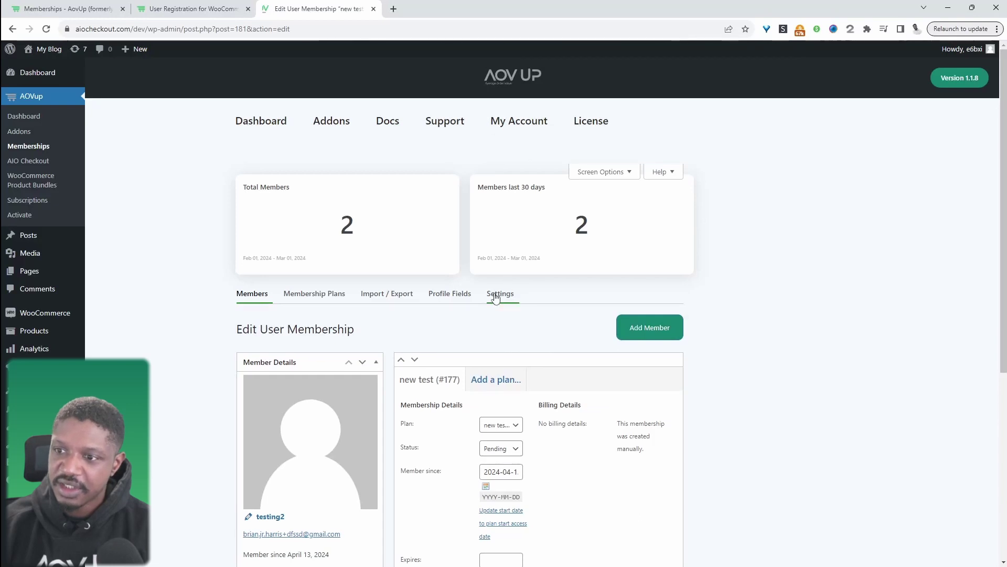
Switch to the incognito login page and try to log in as testing2 with the account password, checking the response
{"action": "key", "text": "alt+Tab"}
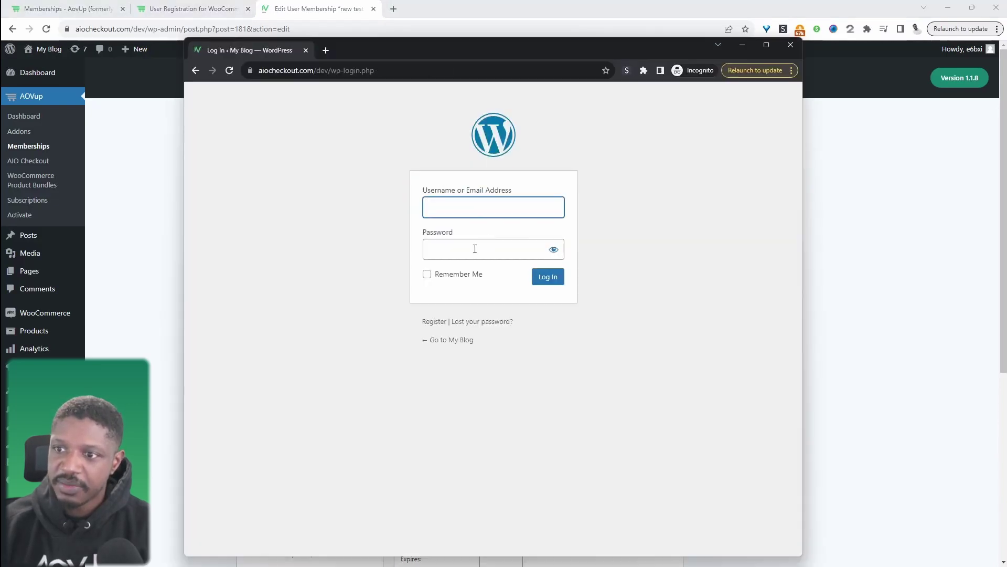
{"action": "type", "text": "tes"}
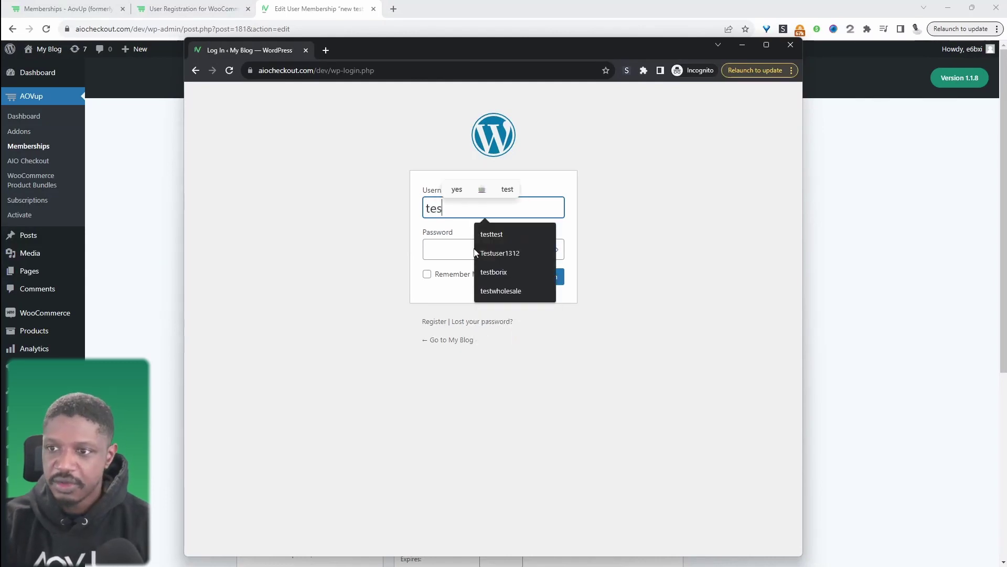
{"action": "type", "text": "ting2"}
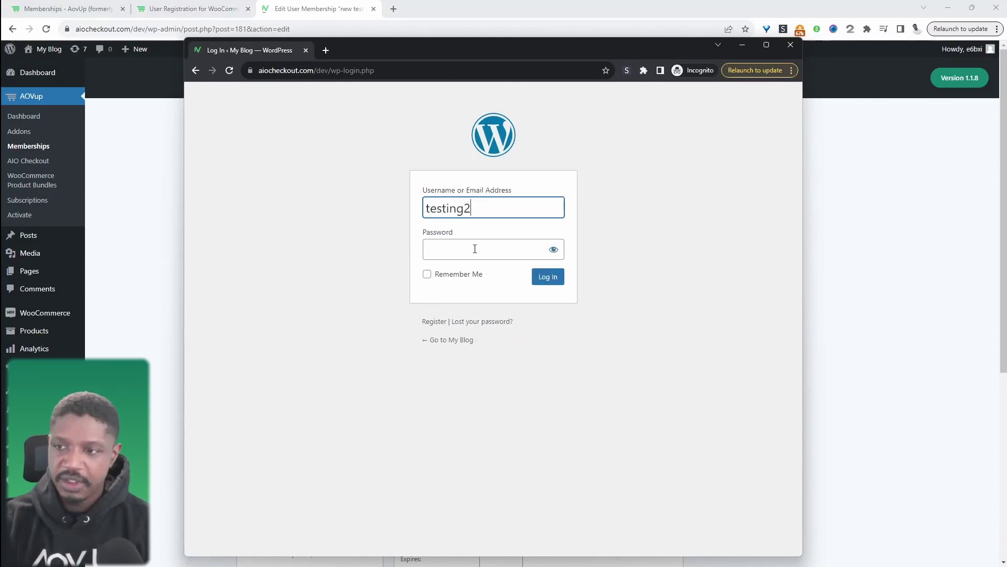
{"action": "left_click", "coordinate": [475, 248]}
{"action": "key", "text": "ctrl+v"}
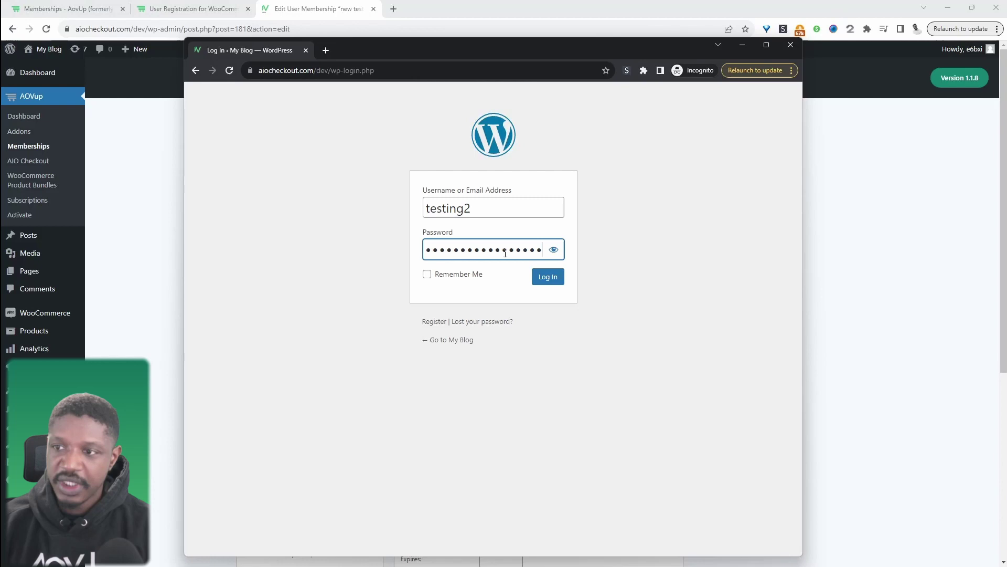
{"action": "left_click", "coordinate": [548, 283]}
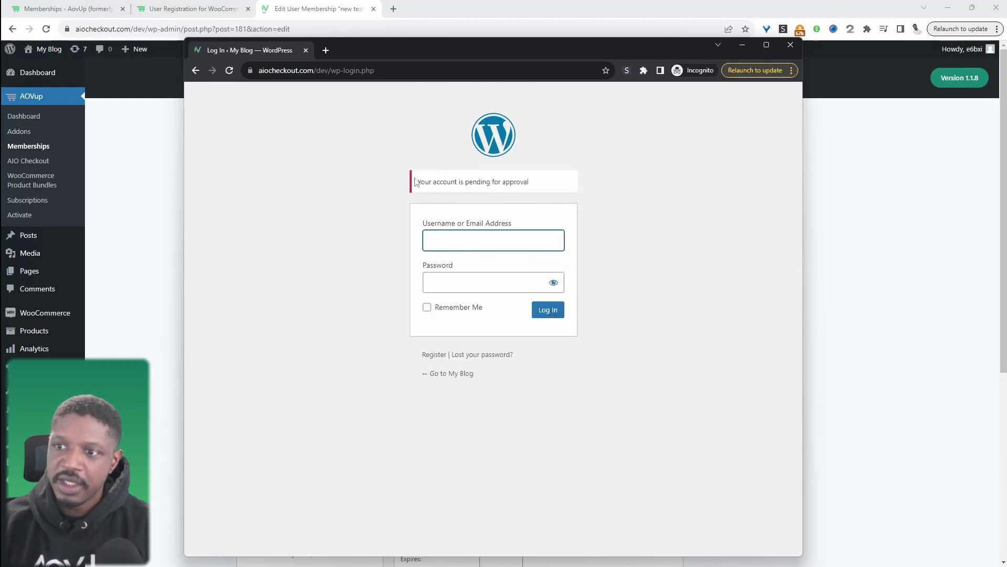
{"action": "left_click_drag", "start_coordinate": [425, 183], "coordinate": [526, 180]}
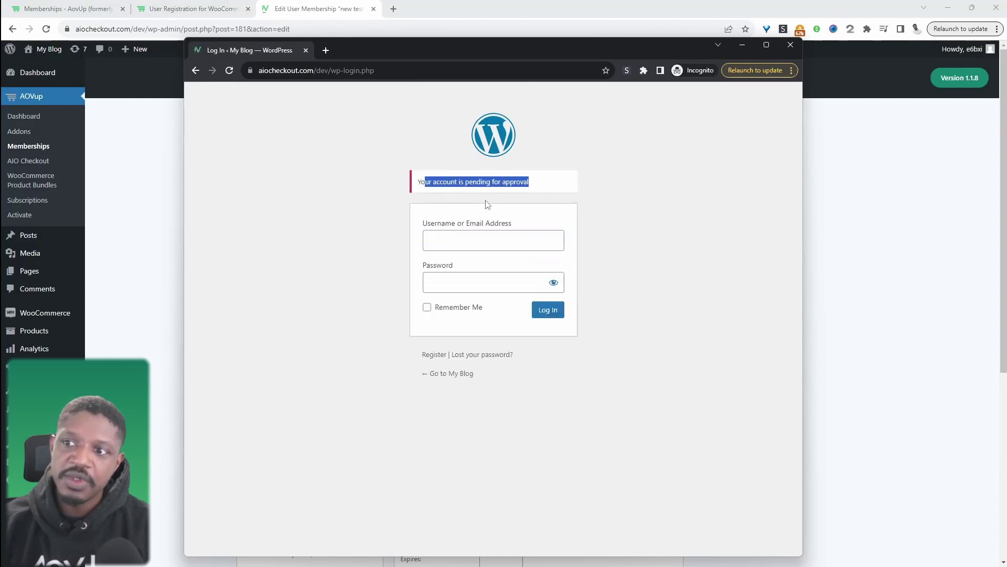
Return to the WordPress admin window, open the full member list, and approve testing2's membership
{"action": "key", "text": "alt+Tab"}
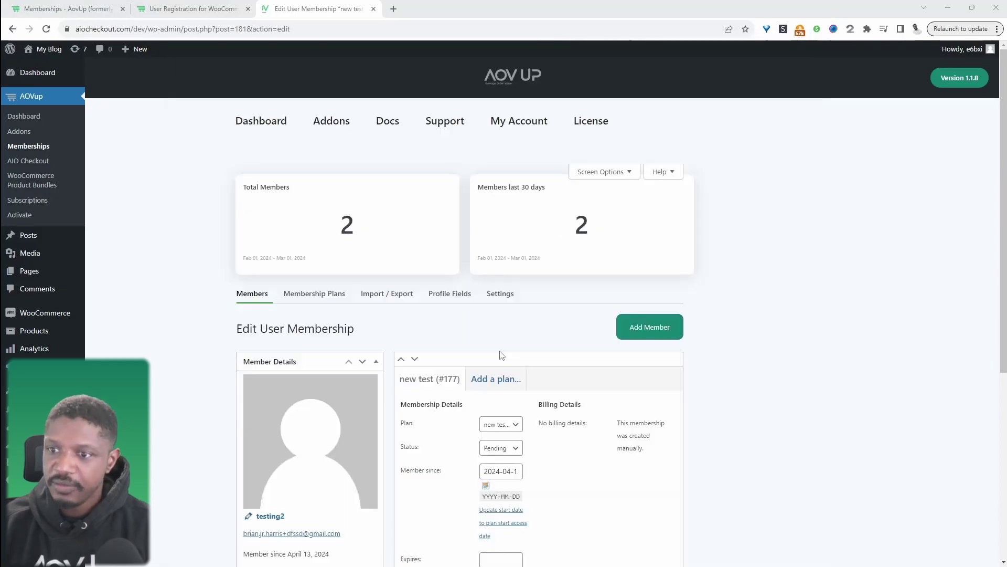
{"action": "left_click", "coordinate": [257, 295]}
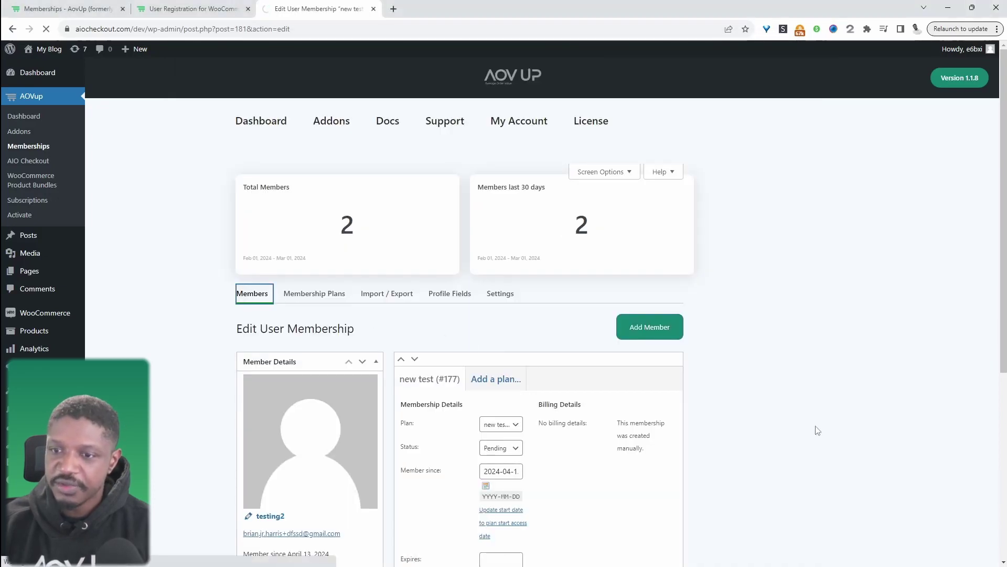
{"action": "scroll", "coordinate": [490, 443], "scroll_direction": "down", "scroll_amount": 3}
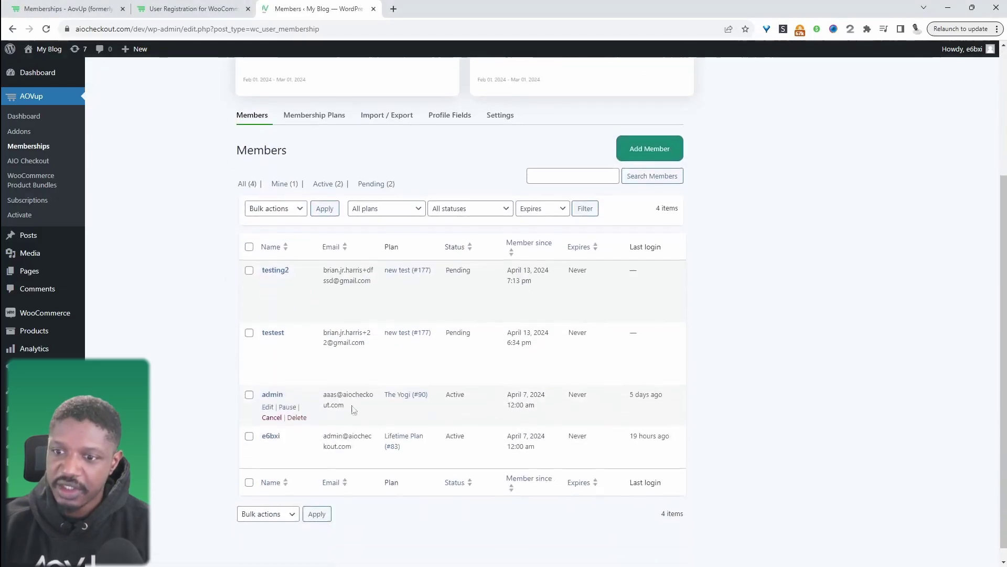
{"action": "mouse_move", "coordinate": [275, 294]}
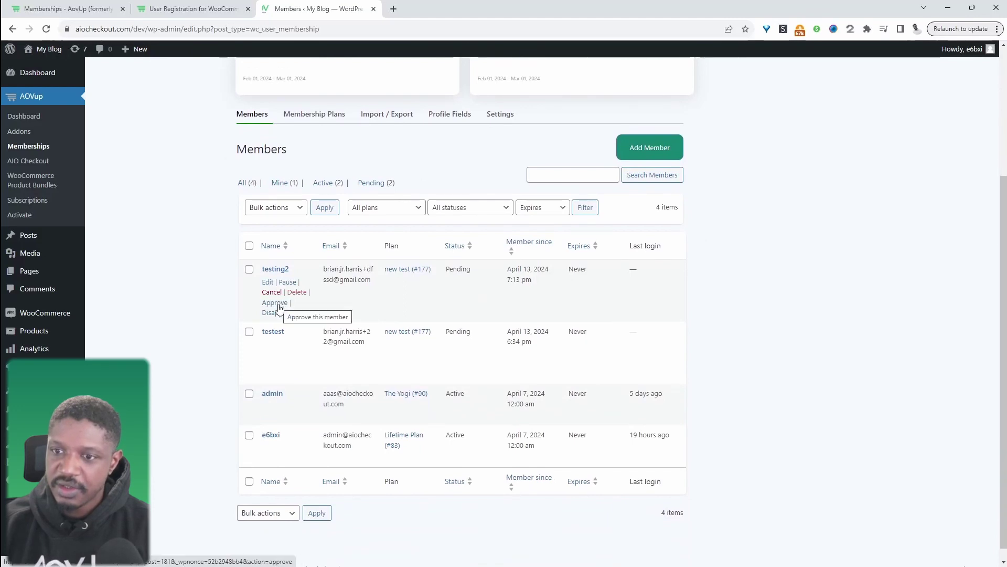
{"action": "left_click", "coordinate": [277, 305]}
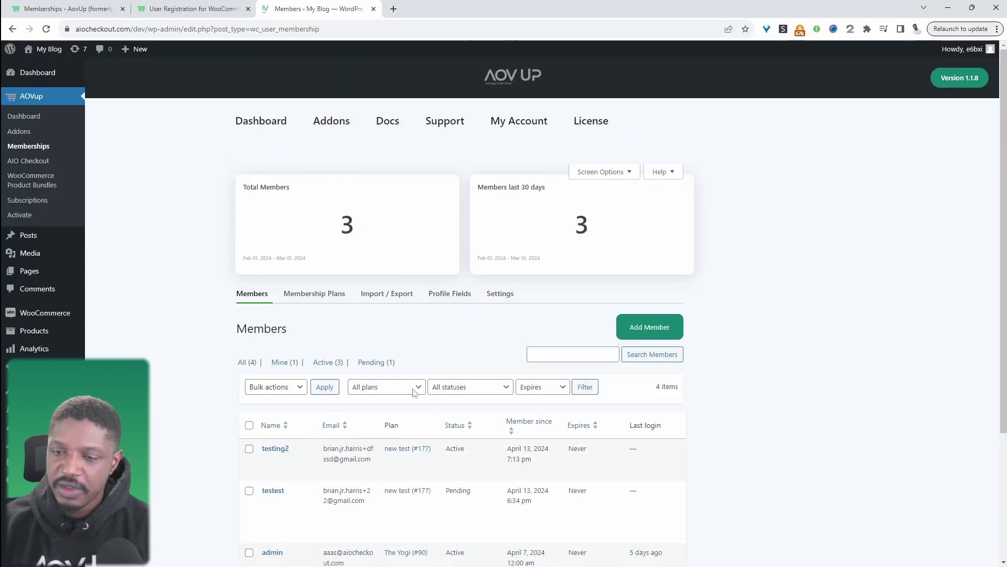
Switch back to the incognito login page and fill in the approved member's account password and username
{"action": "key", "text": "alt+Tab"}
{"action": "left_click", "coordinate": [544, 318]}
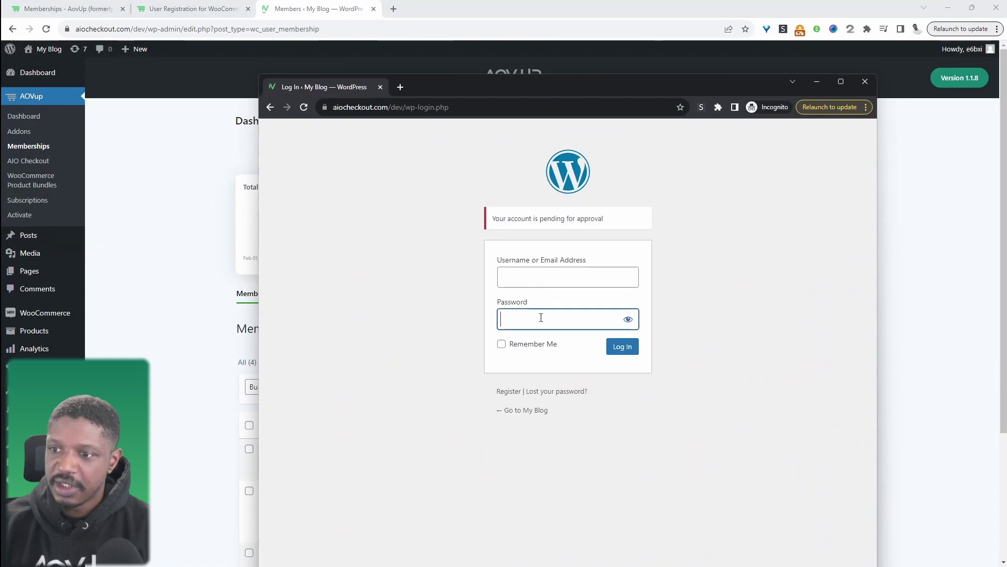
{"action": "left_click", "coordinate": [550, 275]}
{"action": "type", "text": "t"}
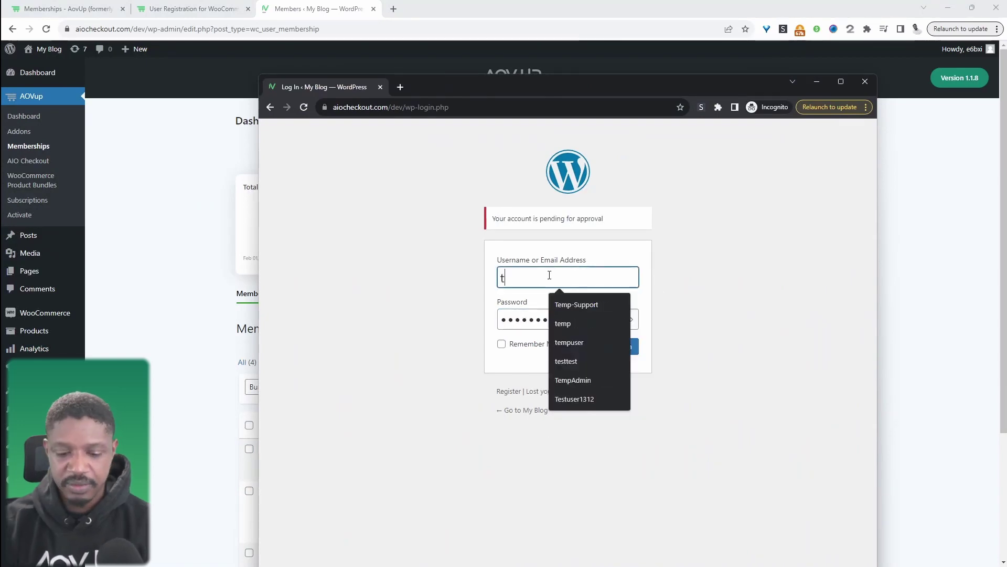